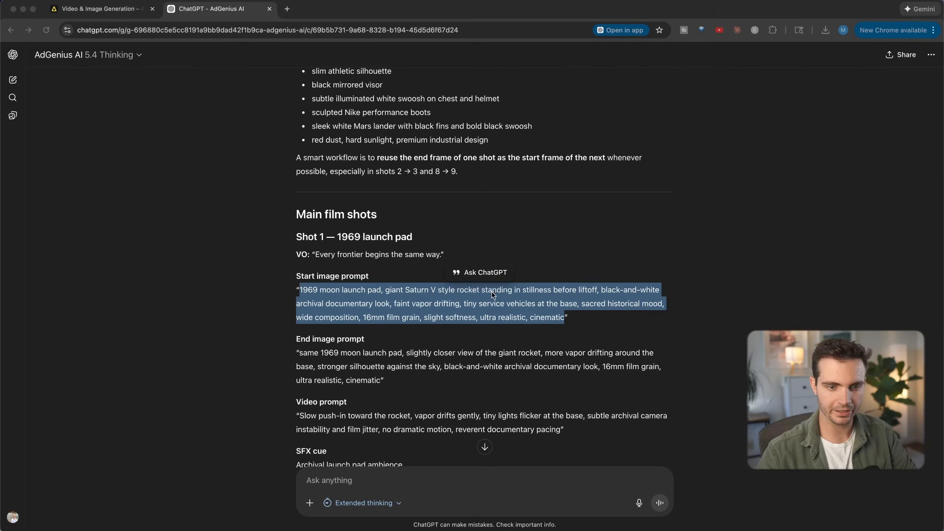
- Switch to Artlist's AI image generator and enter the Shot 1 start image prompt for the 1969 Saturn V launch pad
{"action": "left_click", "coordinate": [96, 9]}
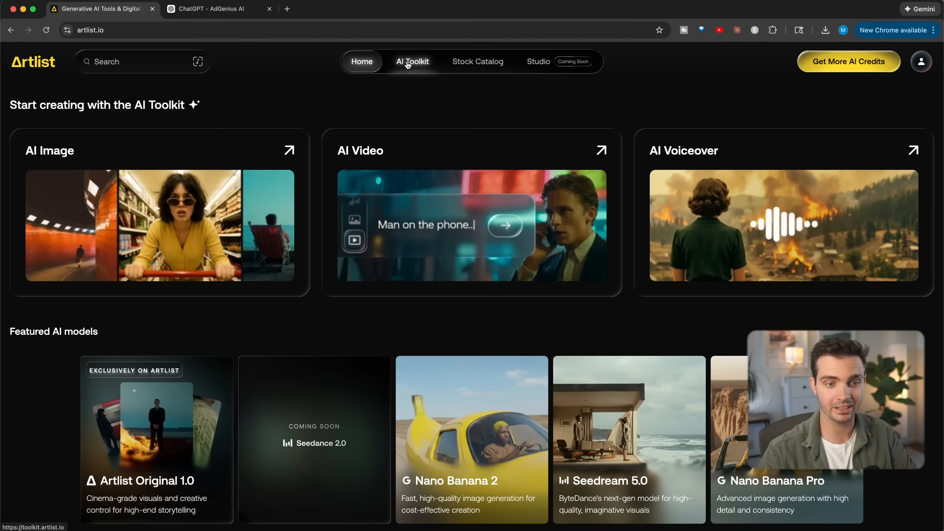
{"action": "left_click", "coordinate": [408, 65]}
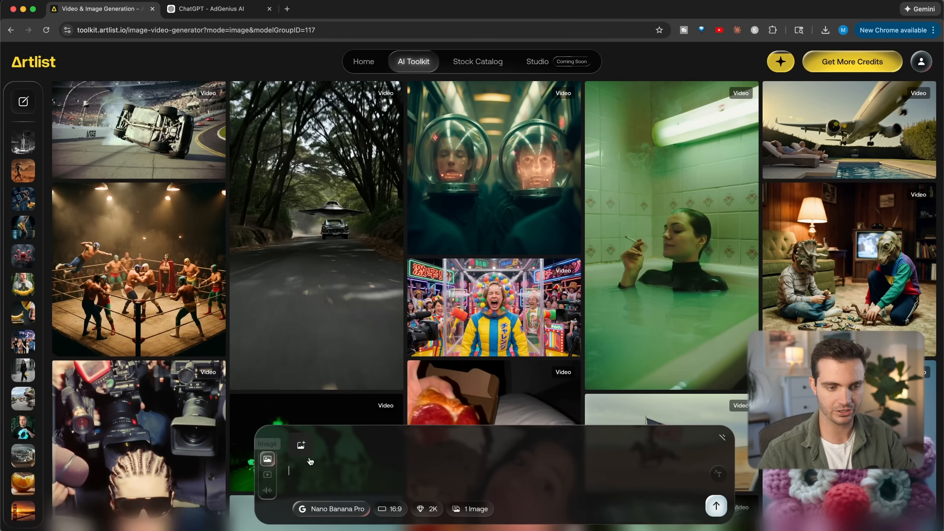
{"action": "left_click", "coordinate": [321, 467]}
{"action": "type", "text": "1969 moon launch pad, giant Saturn V style rocket standing in stillness before liftoff, black-and-white archival documentary look, faint vapor drifting, tiny service vehicles at the base, sacred historical mood, wide composition, 16mm film grain, slight softness, ultra realistic, cinematic"}
- Choose Nano Banana 2 as the image generation model
{"action": "left_click", "coordinate": [342, 510]}
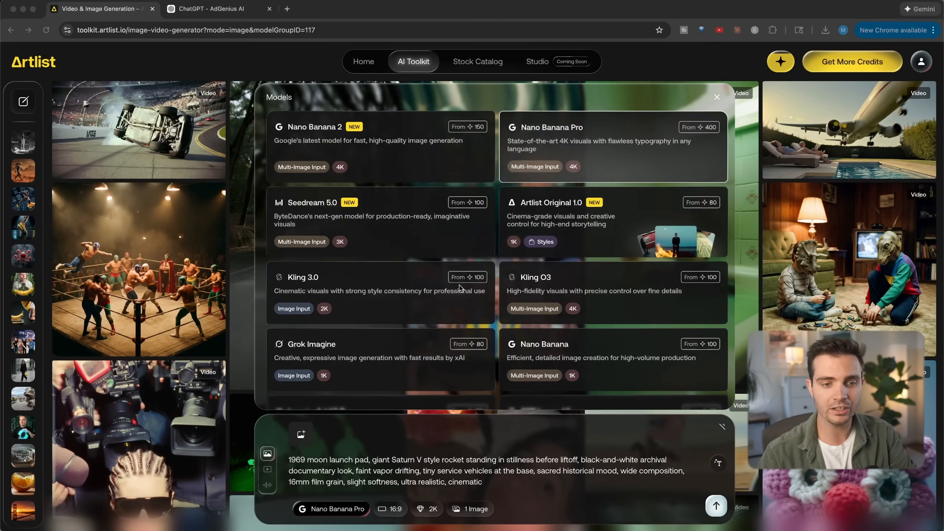
{"action": "scroll", "coordinate": [460, 287], "scroll_direction": "down", "scroll_amount": 1}
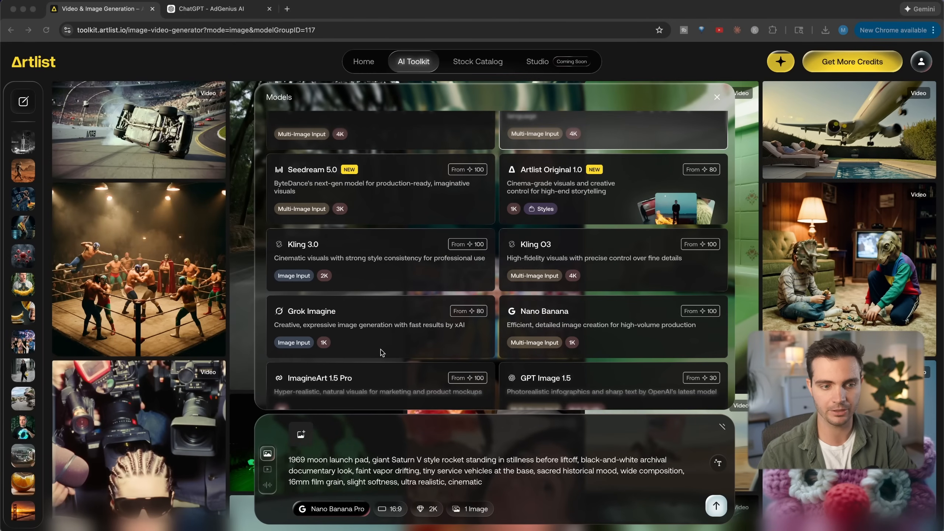
{"action": "scroll", "coordinate": [383, 316], "scroll_direction": "up", "scroll_amount": 1}
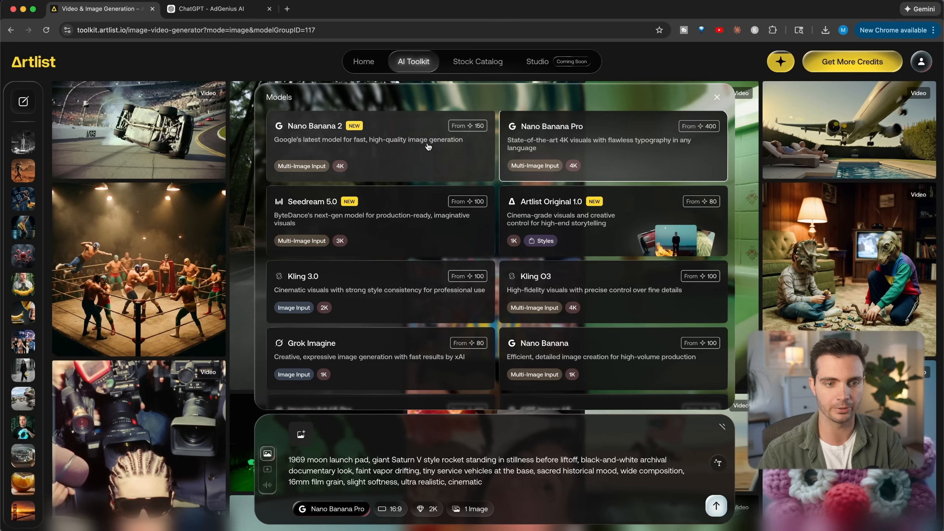
{"action": "left_click", "coordinate": [390, 163]}
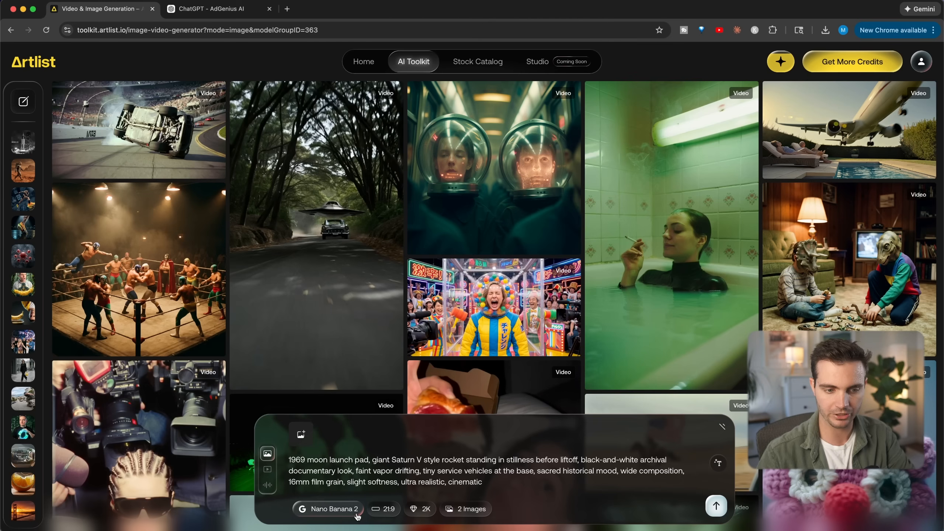
- Set the image aspect ratio to 16:9 and the quality to 1K
{"action": "left_click", "coordinate": [383, 509]}
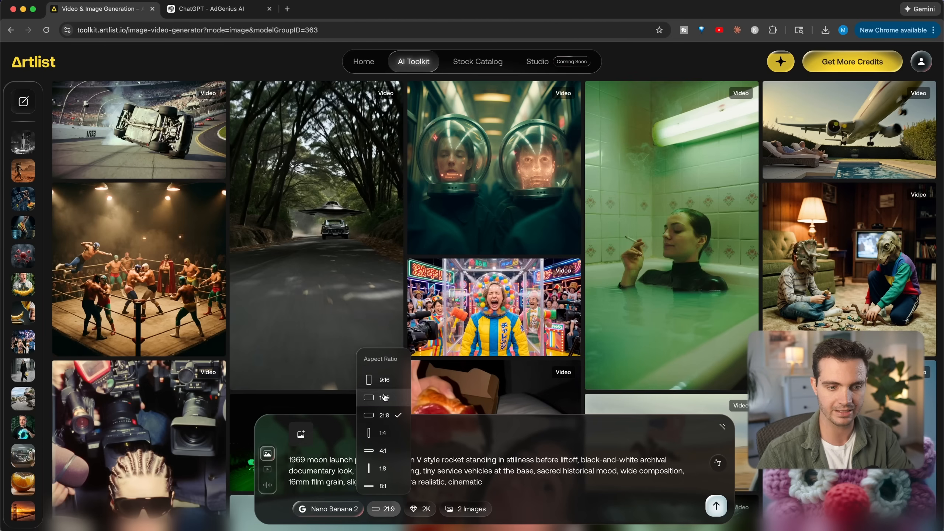
{"action": "left_click", "coordinate": [385, 397]}
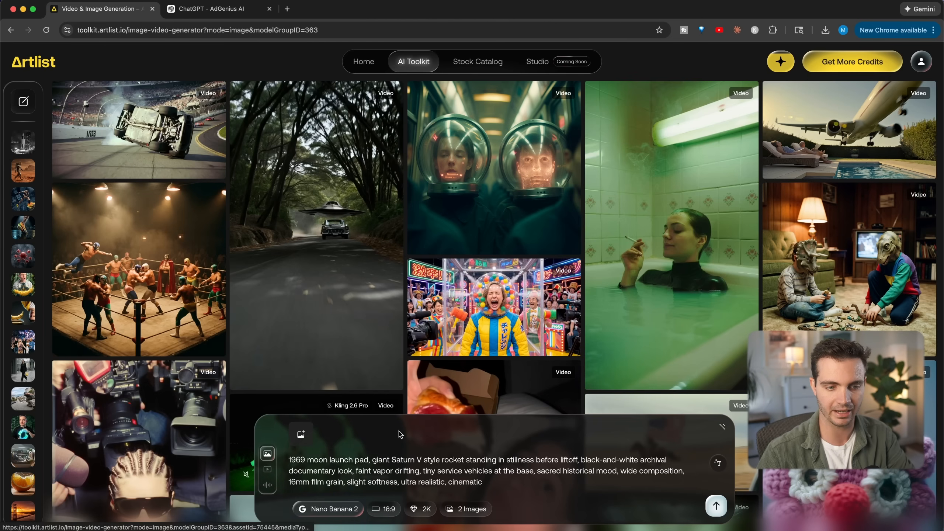
{"action": "left_click", "coordinate": [426, 509]}
{"action": "left_click", "coordinate": [413, 449]}
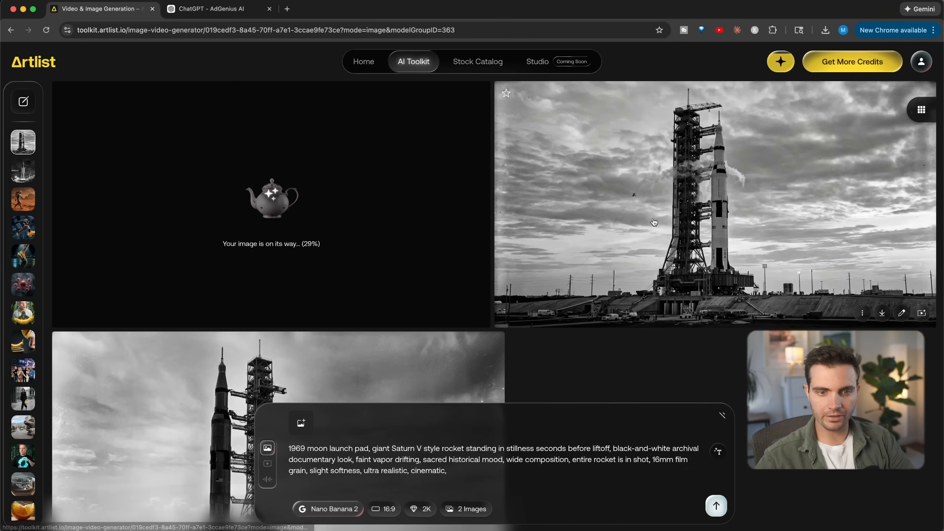
- Examine the first two generated launch pad images at full size
{"action": "left_click", "coordinate": [650, 220]}
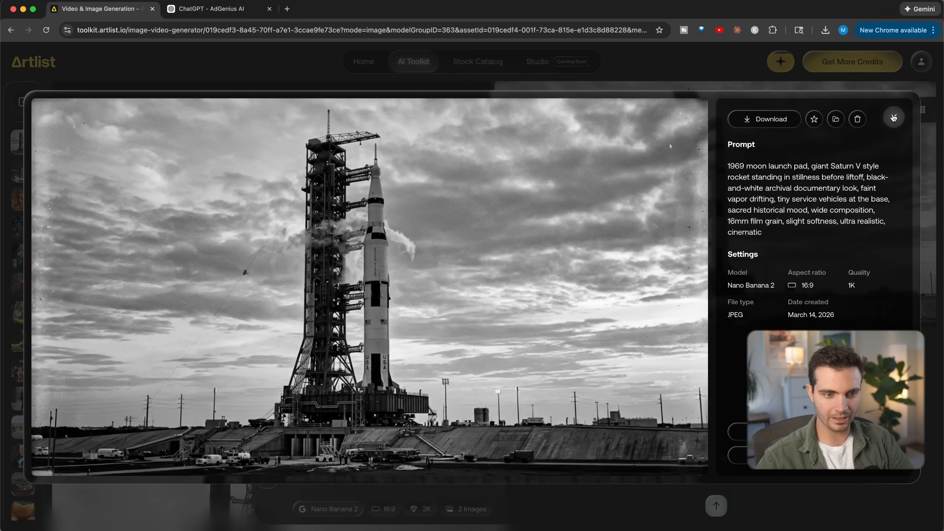
{"action": "left_click", "coordinate": [893, 118]}
{"action": "left_click", "coordinate": [321, 337]}
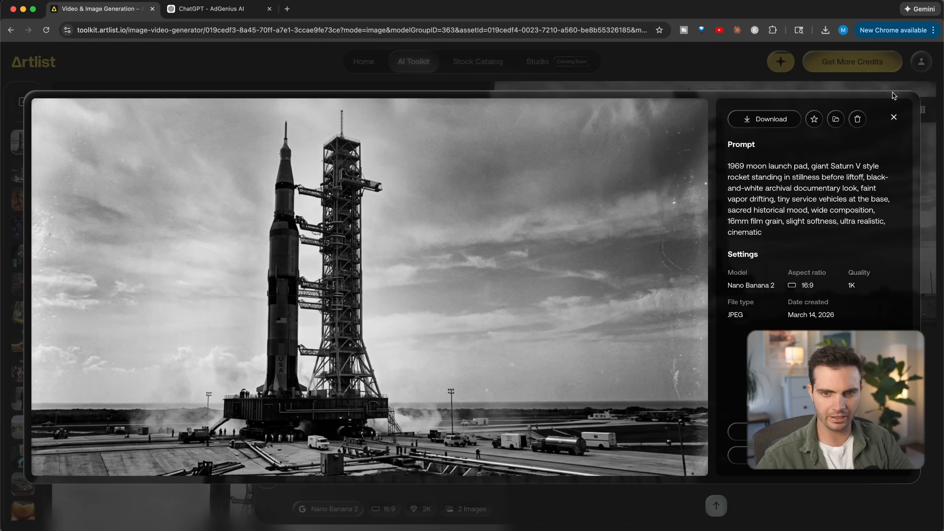
{"action": "left_click", "coordinate": [893, 118]}
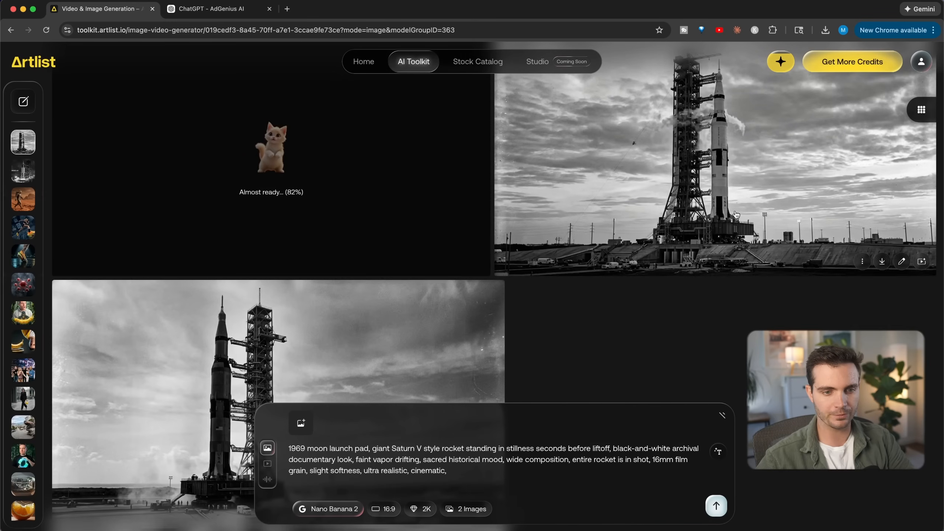
- Examine the new 2K launch pad images generated from the revised "entire rocket is in shot" prompt
{"action": "scroll", "coordinate": [328, 409], "scroll_direction": "down", "scroll_amount": 5}
{"action": "left_click", "coordinate": [327, 451]}
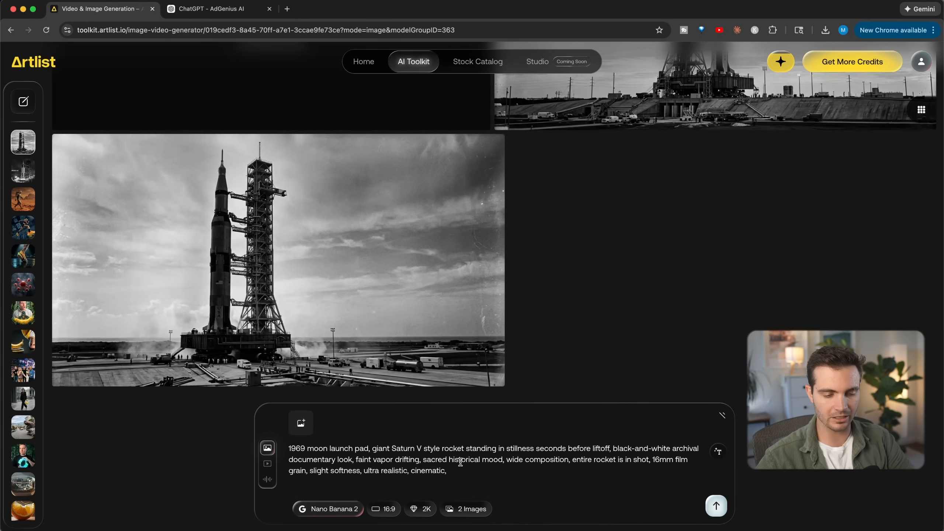
{"action": "scroll", "coordinate": [460, 463], "scroll_direction": "up", "scroll_amount": 4}
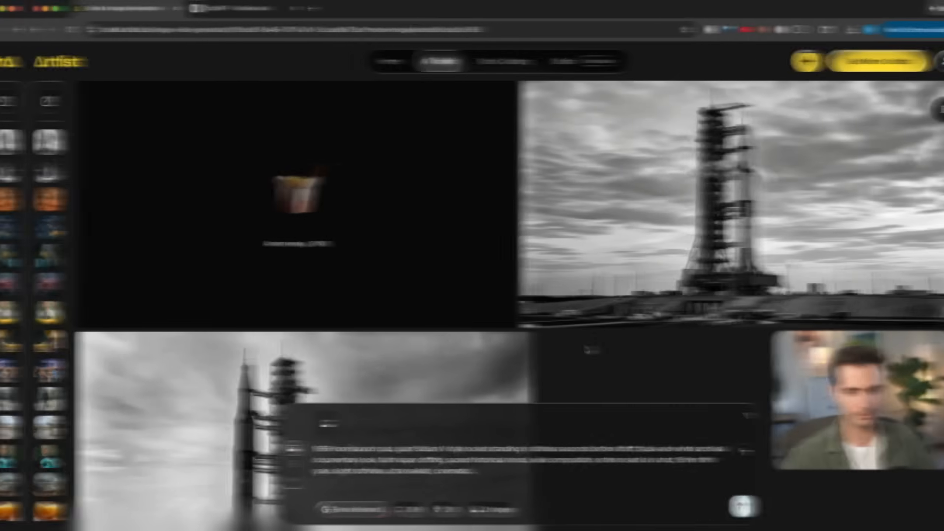
{"action": "left_click", "coordinate": [409, 228]}
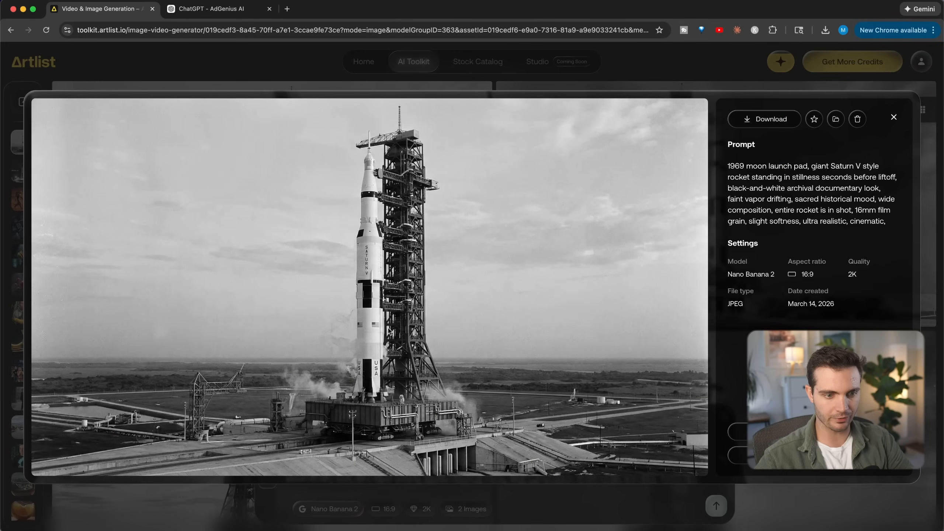
{"action": "key", "text": "Right"}
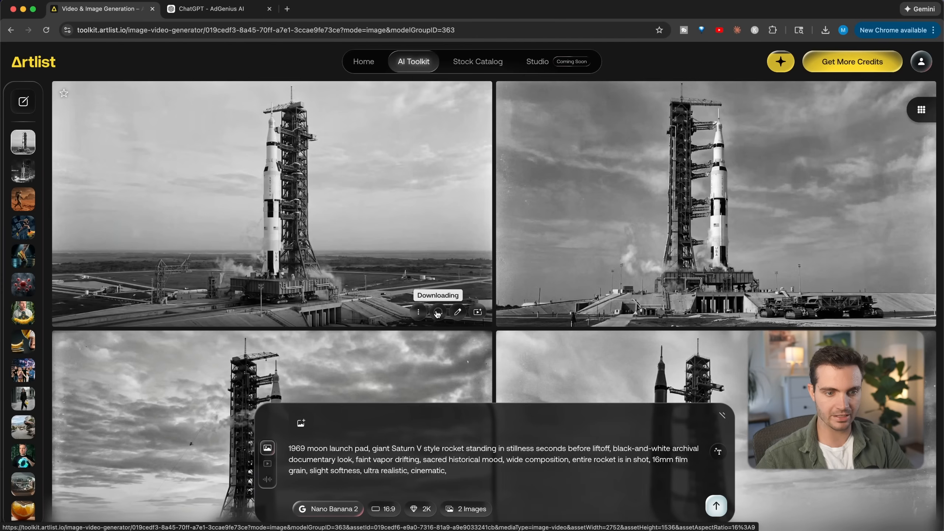
- Upload the rocket image as a reference and generate end frames using the "same 1969 moon launch pad" prompt from ChatGPT
{"action": "left_click", "coordinate": [302, 423]}
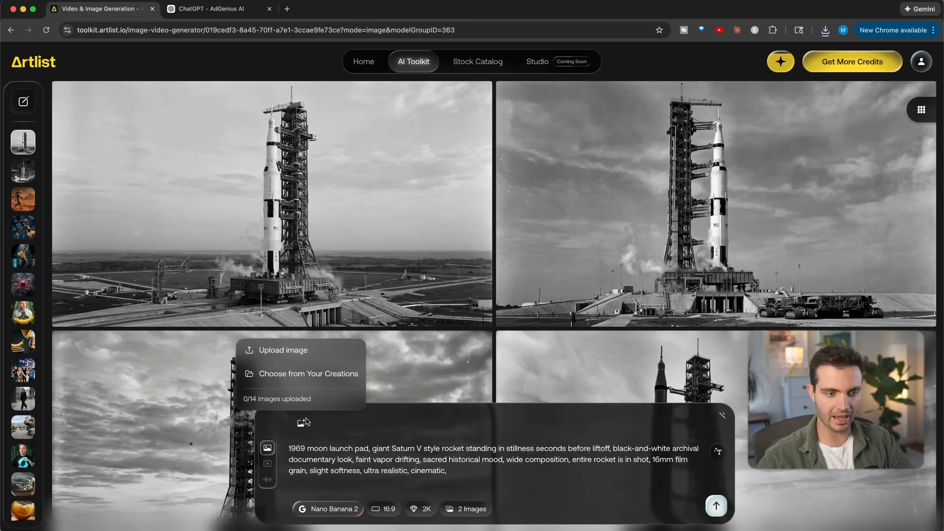
{"action": "left_click", "coordinate": [281, 351]}
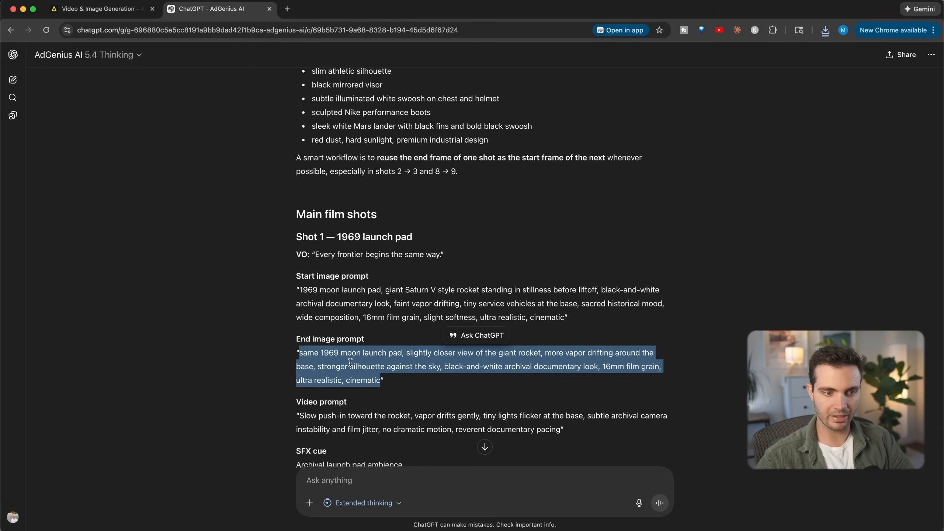
{"action": "left_click", "coordinate": [123, 11]}
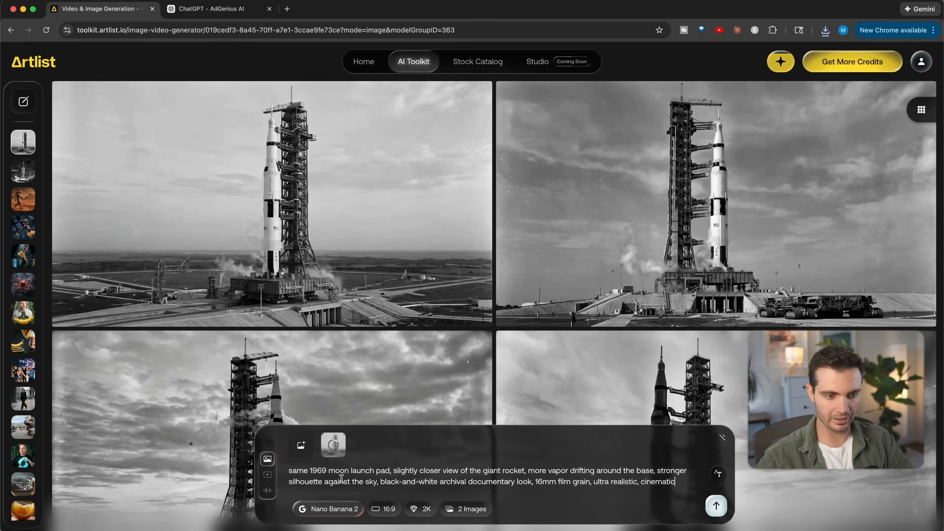
{"action": "left_click", "coordinate": [720, 514]}
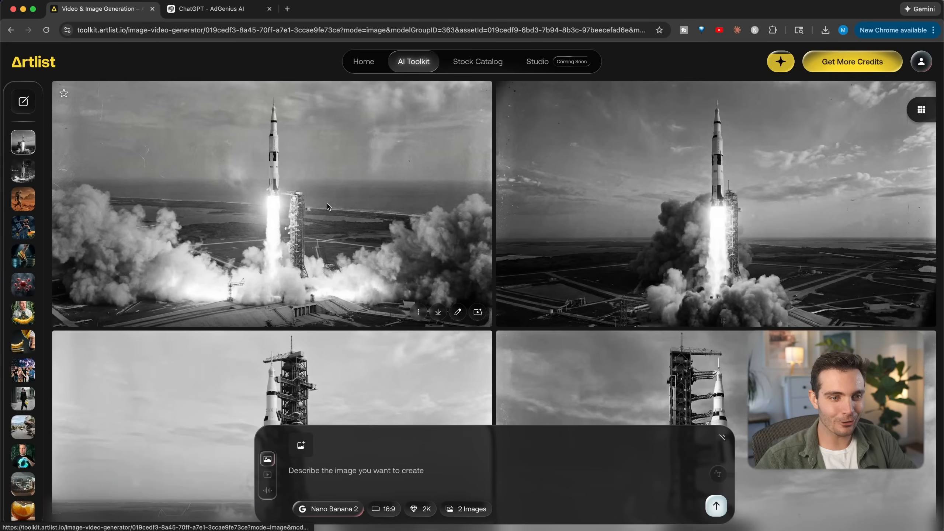
- Set up a video with the standing rocket image as start frame and the liftoff image as end frame
{"action": "left_click", "coordinate": [328, 207]}
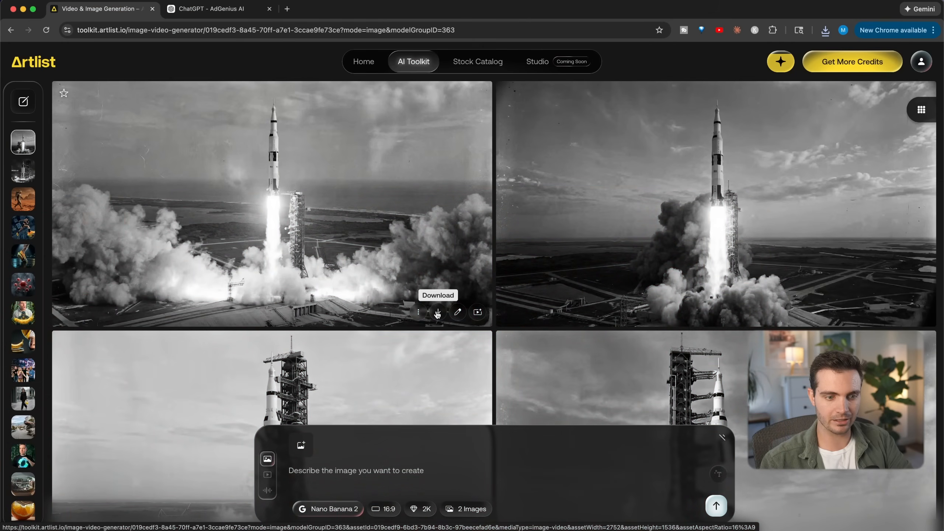
{"action": "scroll", "coordinate": [438, 314], "scroll_direction": "down", "scroll_amount": 5}
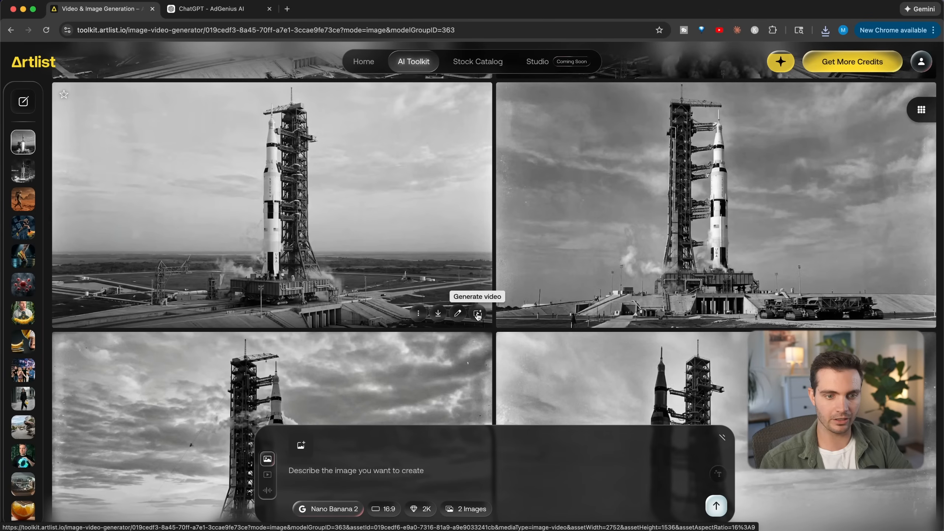
{"action": "left_click", "coordinate": [478, 315]}
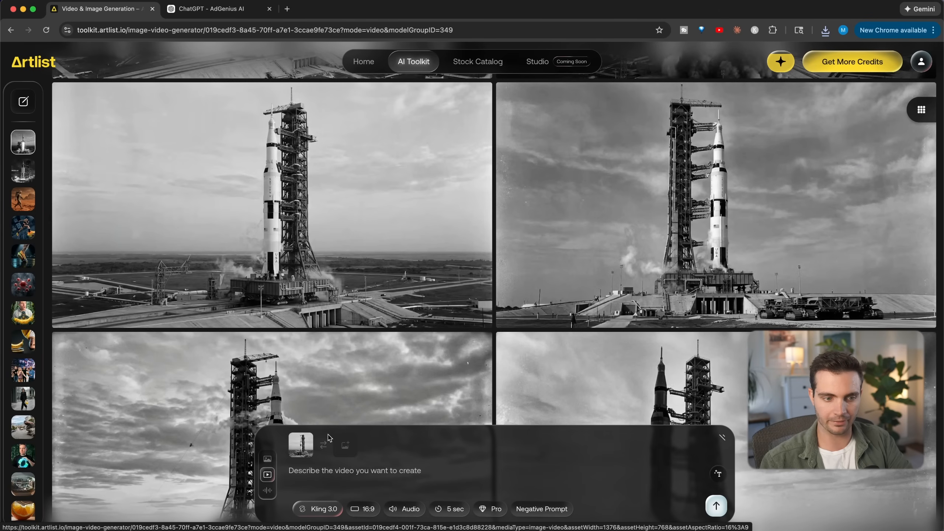
{"action": "left_click", "coordinate": [346, 445]}
{"action": "left_click", "coordinate": [365, 395]}
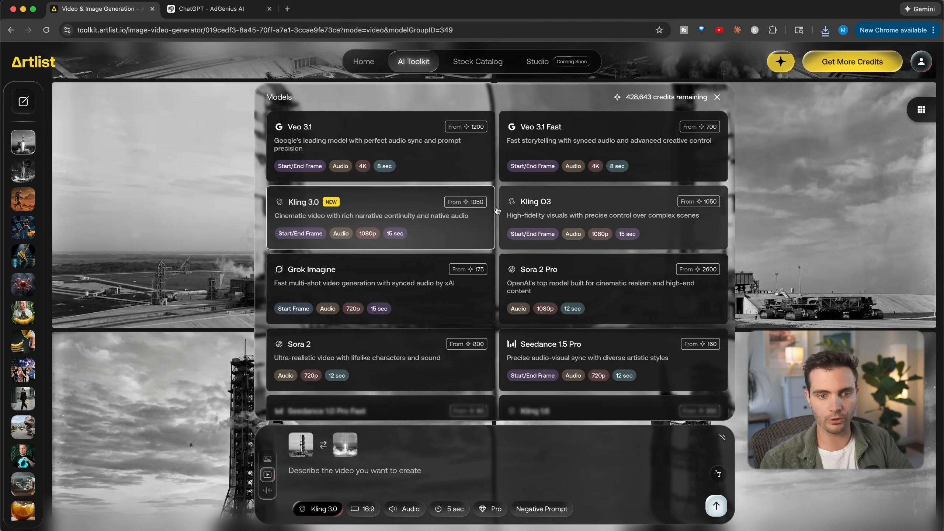
- Choose Kling 3.0 as the video model and set the duration to 7 sec
{"action": "left_click", "coordinate": [399, 209]}
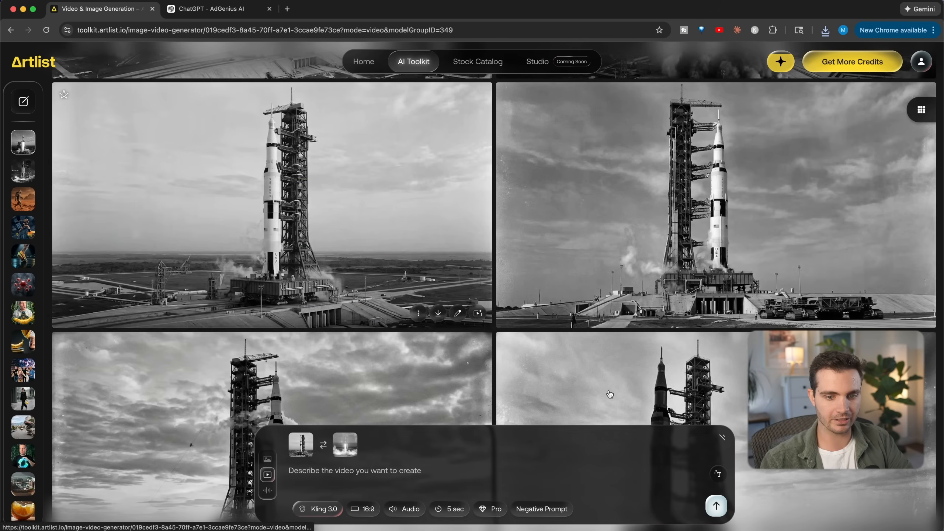
{"action": "left_click", "coordinate": [450, 508]}
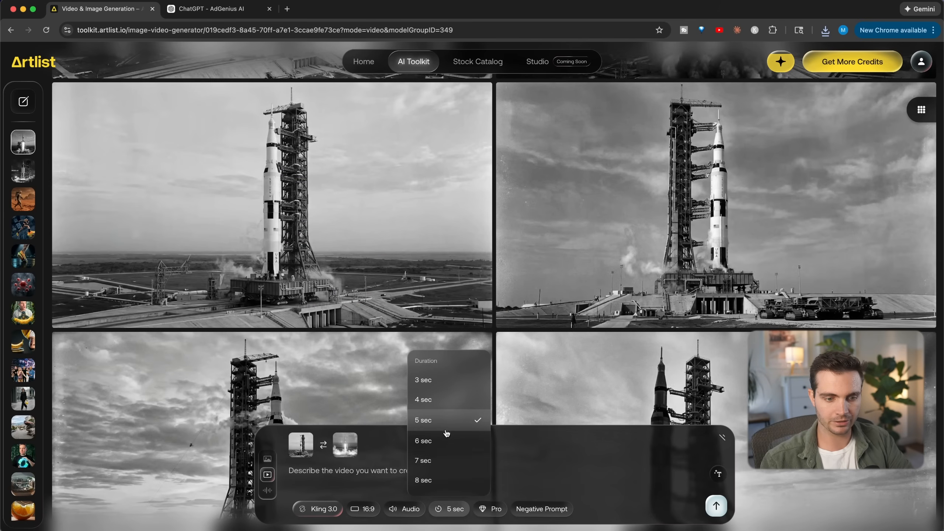
{"action": "left_click", "coordinate": [433, 460]}
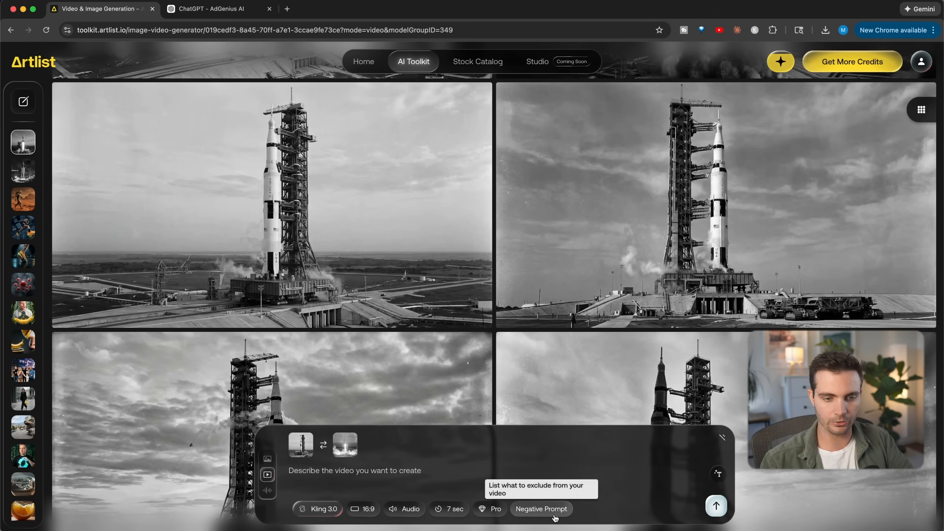
- Switch to ChatGPT and select the Shot 1 video prompt text
{"action": "key", "text": "ctrl+Tab"}
{"action": "left_click_drag", "start_coordinate": [300, 319], "coordinate": [550, 335]}
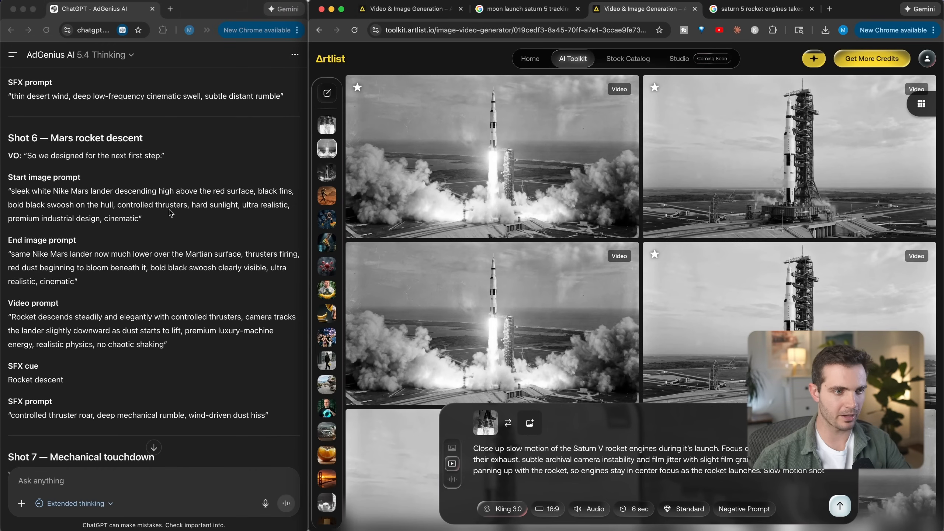
- Replace the generator's prompt with ChatGPT's Shot 2 start image prompt about the Apollo-era astronaut boot descending the lunar module ladder
{"action": "scroll", "coordinate": [170, 214], "scroll_direction": "up", "scroll_amount": 20}
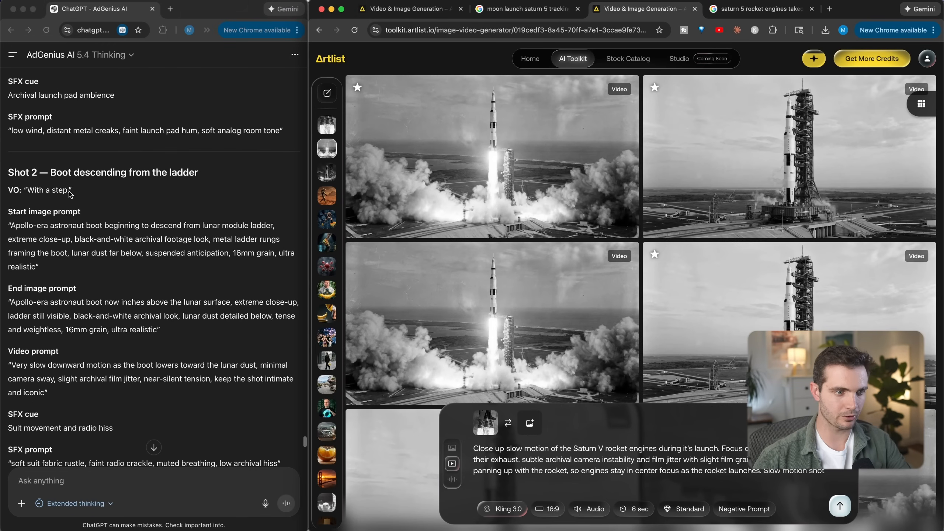
{"action": "scroll", "coordinate": [71, 194], "scroll_direction": "down", "scroll_amount": 2}
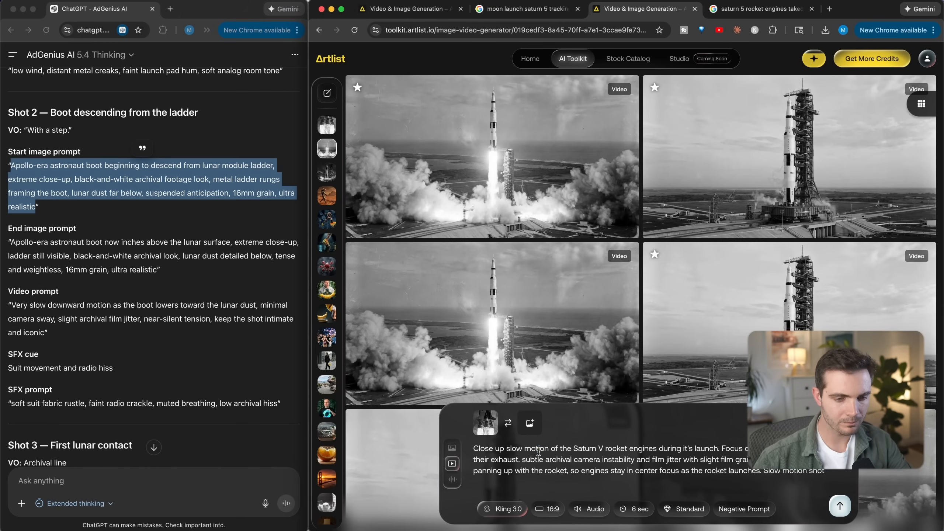
{"action": "left_click", "coordinate": [539, 452]}
{"action": "key", "text": "super+a"}
{"action": "type", "text": "Apollo-era astronaut boot beginning to descend from lunar module ladder, extreme close-up, black-and-white archival footage look, metal ladder rungs framing the boot, lunar dust far below, suspended anticipation, 16mm grain, ultra realistic"}
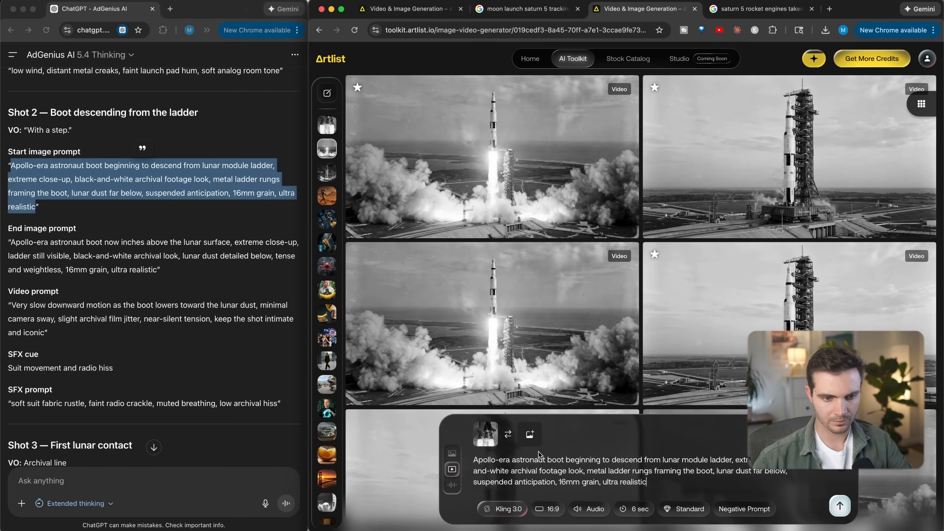
- Switch to image mode with Nano Banana 2 and generate the astronaut boot images from the prompt without "extreme close-up"
{"action": "left_click", "coordinate": [453, 447]}
{"action": "left_click", "coordinate": [520, 435]}
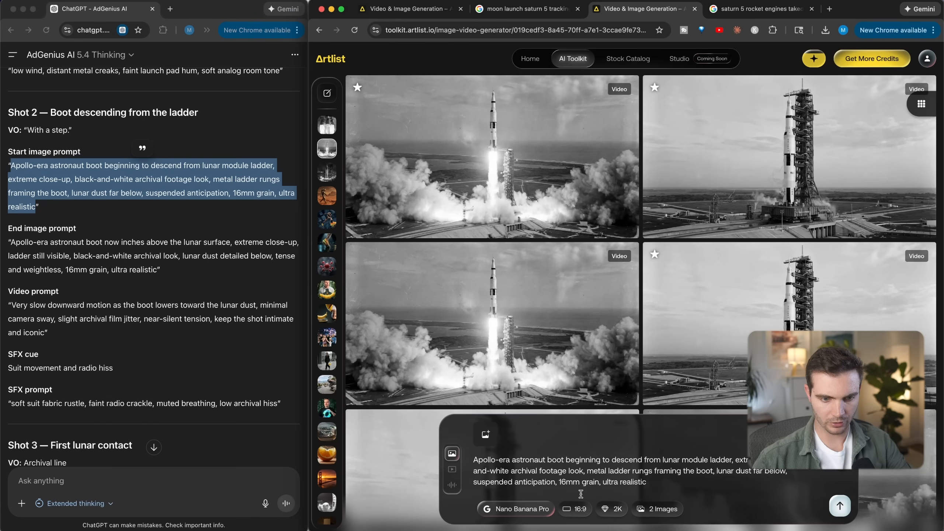
{"action": "left_click", "coordinate": [515, 508]}
{"action": "left_click", "coordinate": [574, 139]}
{"action": "left_click", "coordinate": [840, 505]}
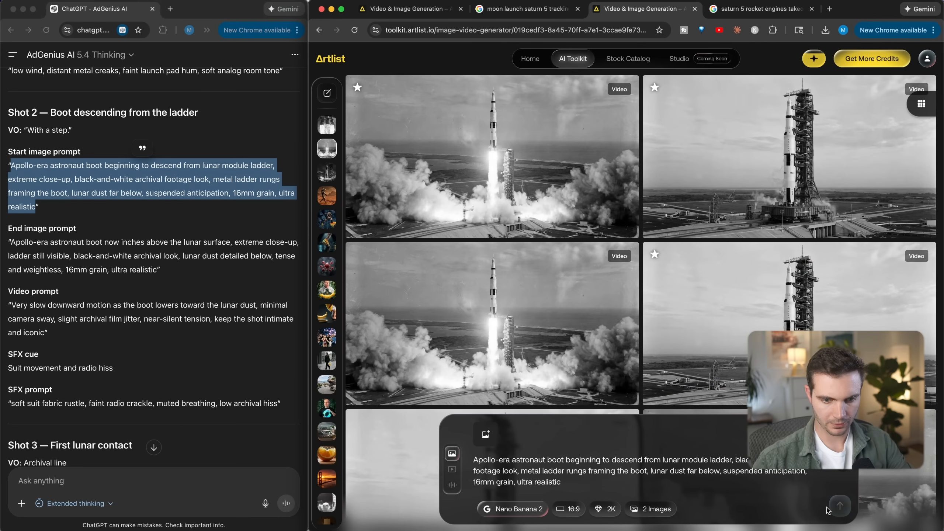
- Re-enter the full astronaut boot prompt including "extreme close-up" and generate another set of images
{"action": "key", "text": "super+a"}
{"action": "type", "text": "Apollo-era astronaut boot beginning to descend from lunar module ladder, extreme close-up, black-and-white archival footage look, metal ladder rungs framing the boot, lunar dust far below, suspended anticipation, 16mm grain, ultra realistic"}
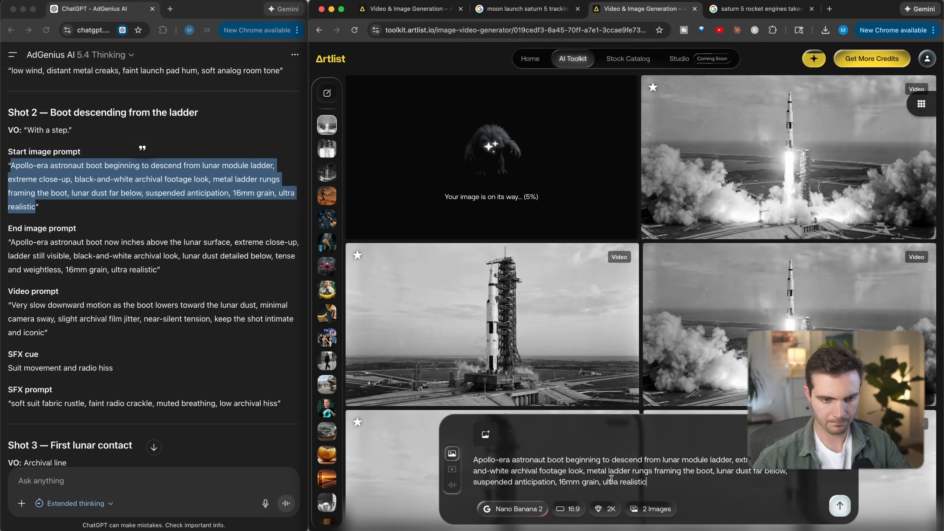
{"action": "left_click", "coordinate": [841, 506]}
- Select the next prompt text further down ChatGPT's shot list
{"action": "scroll", "coordinate": [149, 297], "scroll_direction": "down", "scroll_amount": 6}
{"action": "left_click_drag", "start_coordinate": [10, 267], "coordinate": [75, 296]}
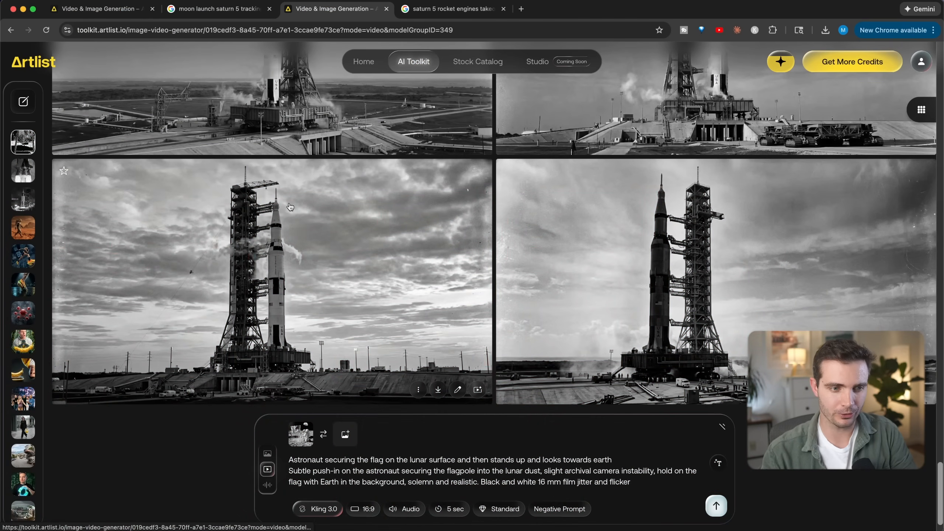
- Review the generated black-and-white lunar images and clips of the boot, ladder descent and flag planting
{"action": "scroll", "coordinate": [705, 308], "scroll_direction": "up", "scroll_amount": 10}
{"action": "scroll", "coordinate": [706, 286], "scroll_direction": "up", "scroll_amount": 10}
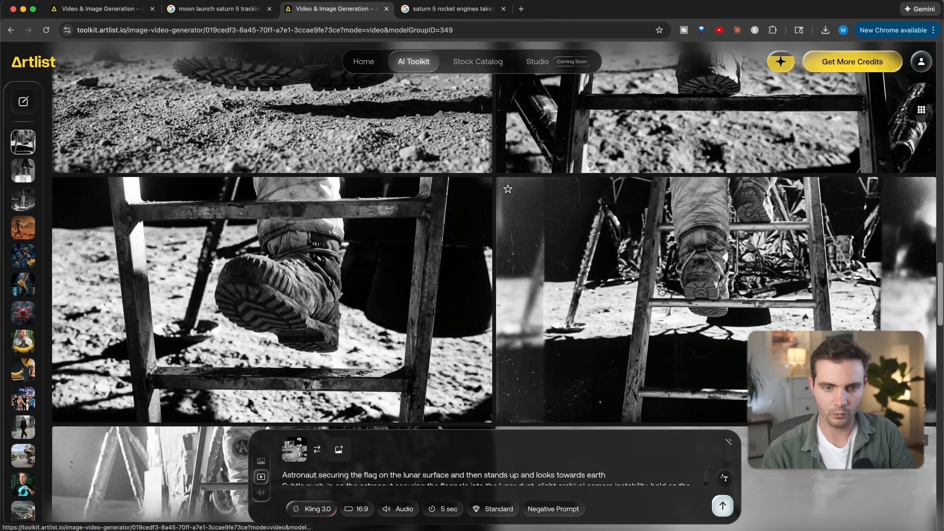
{"action": "scroll", "coordinate": [725, 274], "scroll_direction": "up", "scroll_amount": 5}
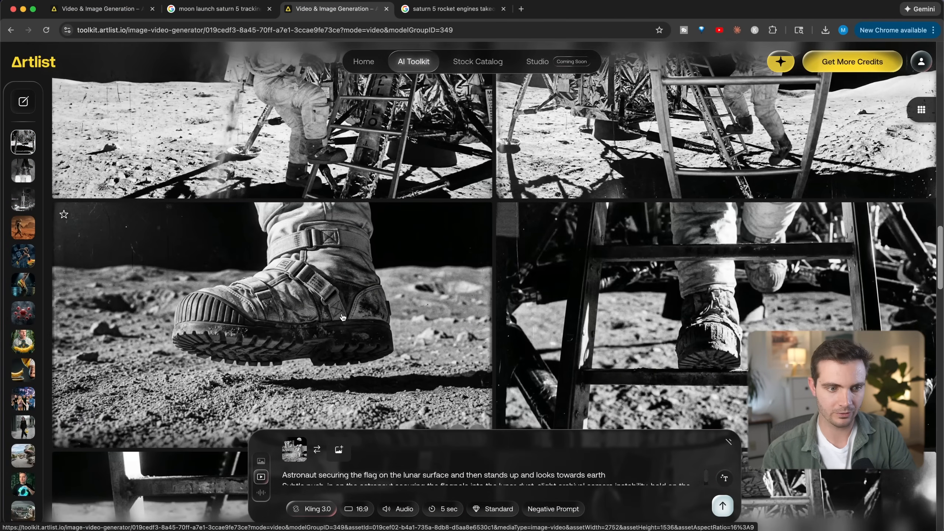
{"action": "scroll", "coordinate": [337, 308], "scroll_direction": "up", "scroll_amount": 5}
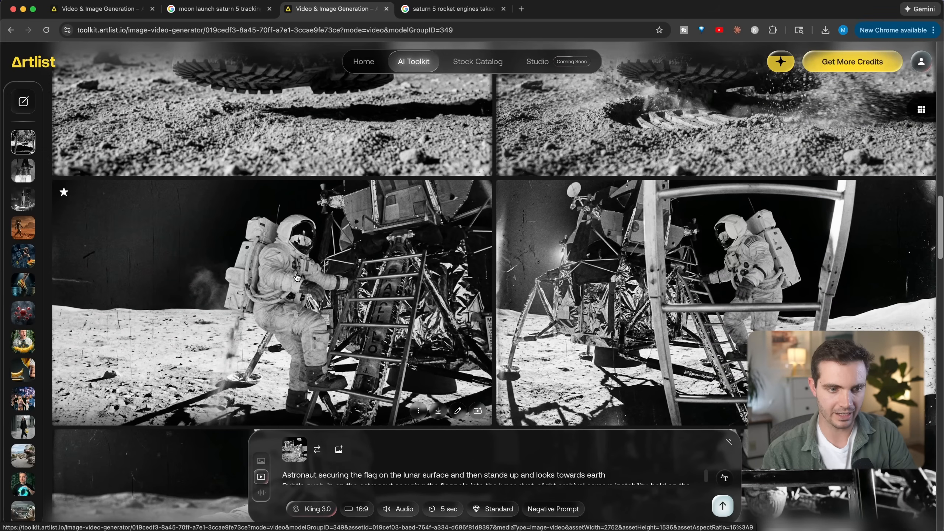
{"action": "scroll", "coordinate": [297, 277], "scroll_direction": "up", "scroll_amount": 10}
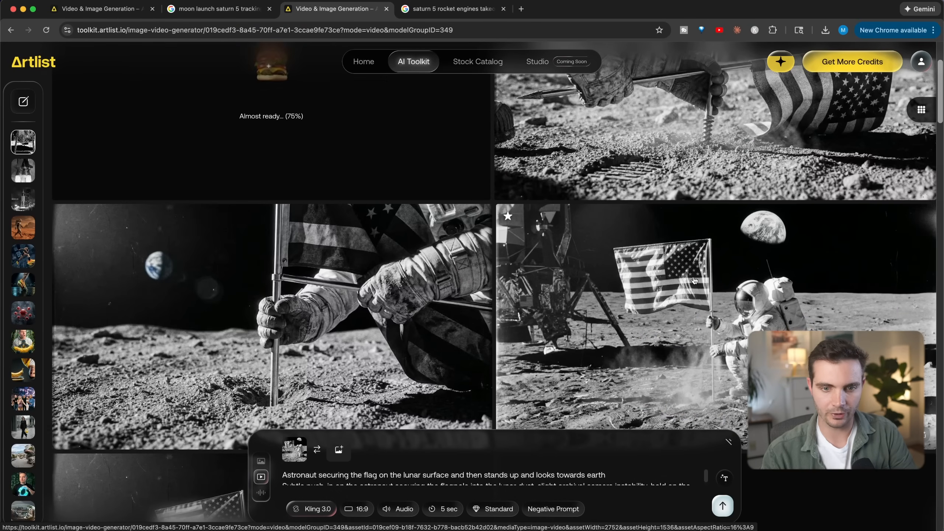
{"action": "scroll", "coordinate": [665, 308], "scroll_direction": "down", "scroll_amount": 5}
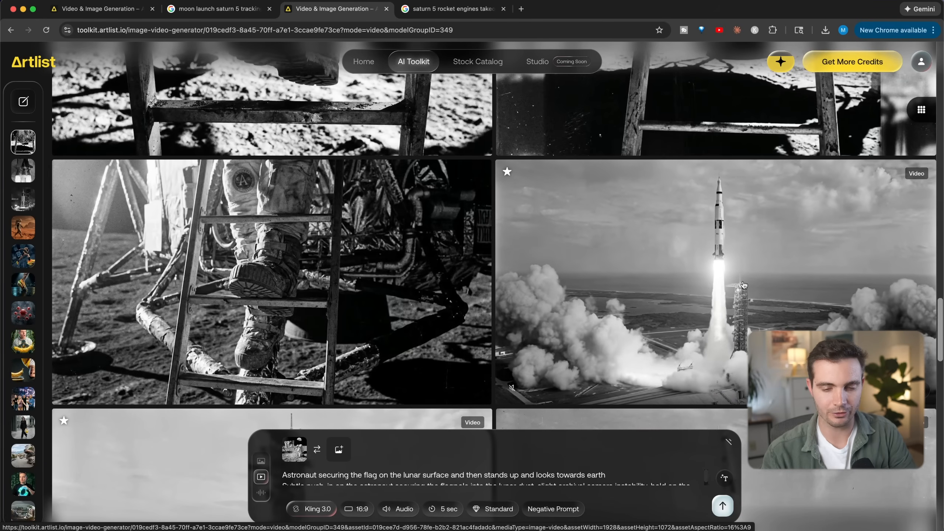
{"action": "scroll", "coordinate": [337, 250], "scroll_direction": "up", "scroll_amount": 5}
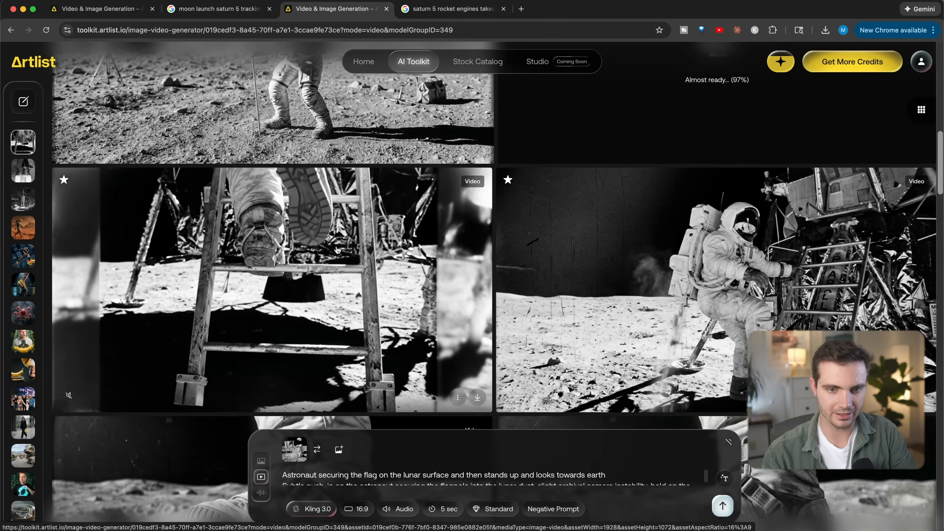
{"action": "scroll", "coordinate": [660, 247], "scroll_direction": "up", "scroll_amount": 5}
{"action": "scroll", "coordinate": [660, 247], "scroll_direction": "up", "scroll_amount": 1}
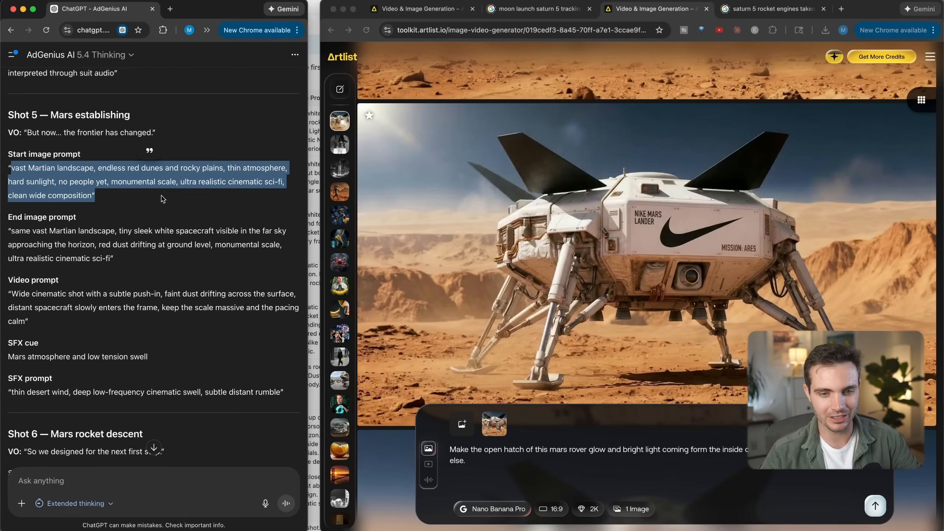
- Examine the generated Nike Mars lander shots, including the descent, touchdown and open-ramp versions
{"action": "left_click", "coordinate": [603, 351]}
{"action": "scroll", "coordinate": [602, 351], "scroll_direction": "down", "scroll_amount": 5}
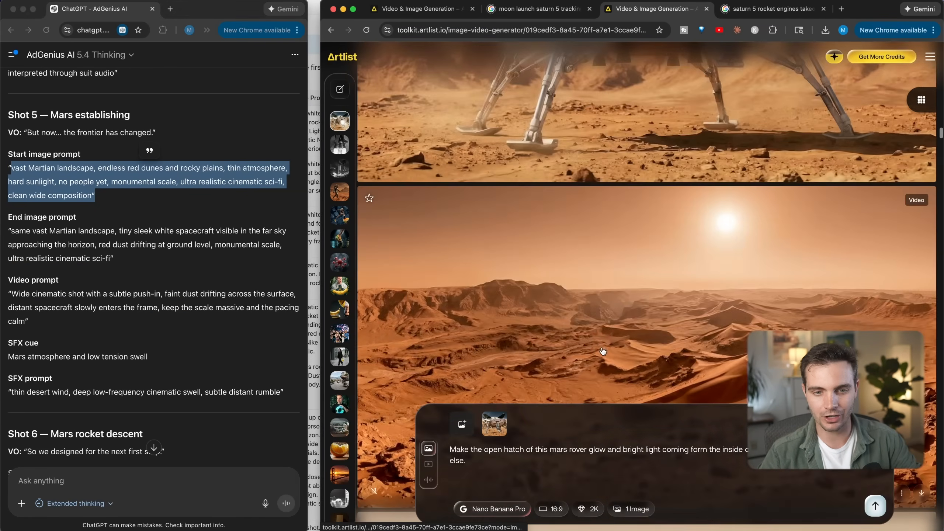
{"action": "scroll", "coordinate": [598, 256], "scroll_direction": "up", "scroll_amount": 5}
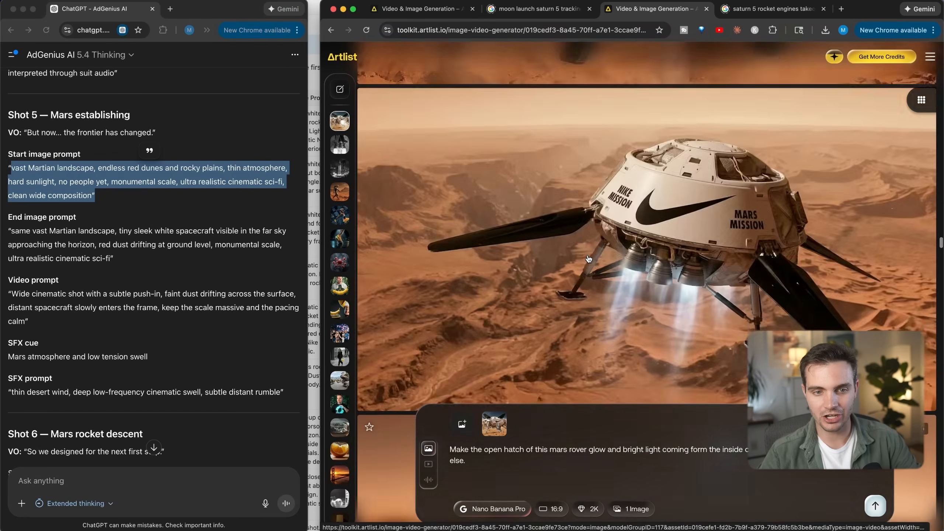
{"action": "scroll", "coordinate": [628, 302], "scroll_direction": "up", "scroll_amount": 10}
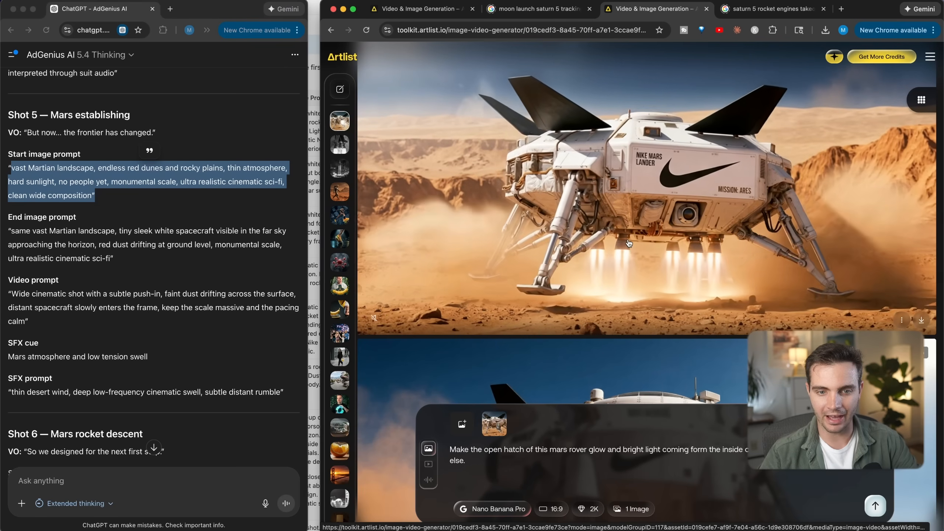
{"action": "scroll", "coordinate": [659, 347], "scroll_direction": "down", "scroll_amount": 5}
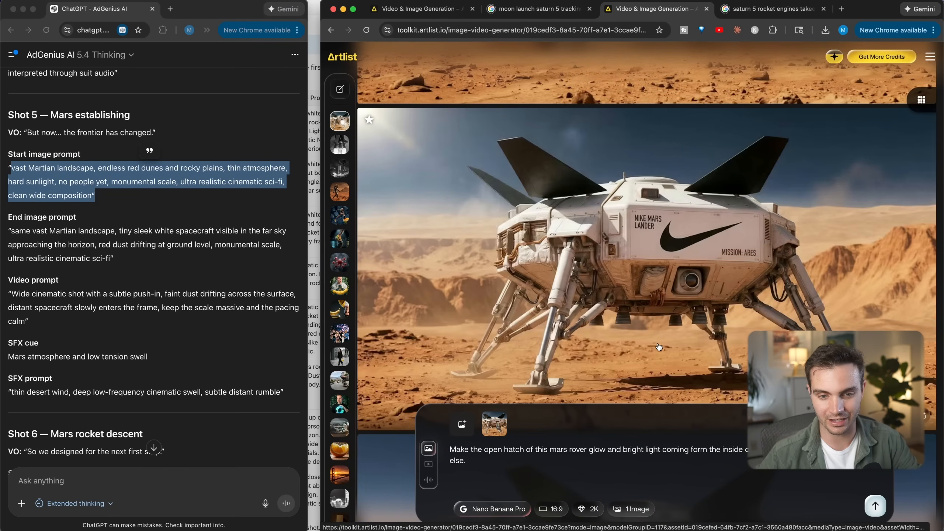
{"action": "scroll", "coordinate": [659, 347], "scroll_direction": "down", "scroll_amount": 8}
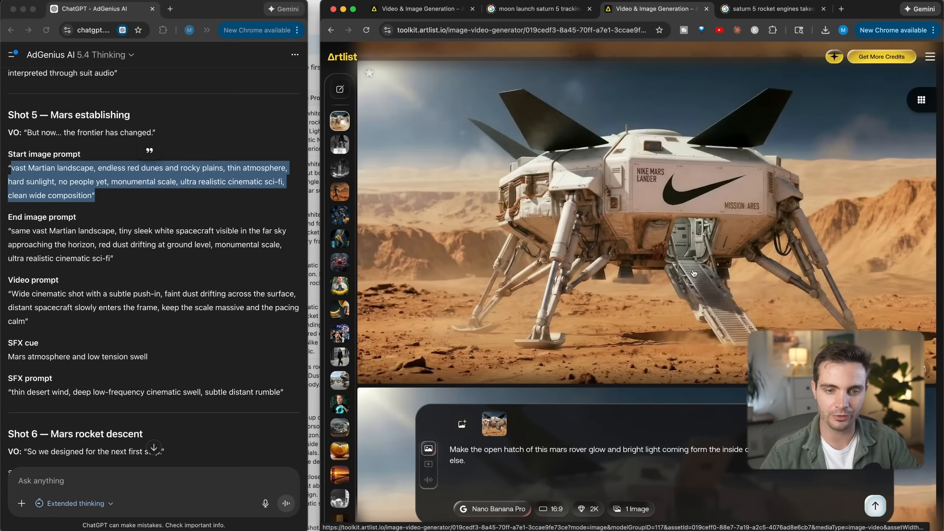
{"action": "scroll", "coordinate": [101, 289], "scroll_direction": "down", "scroll_amount": 5}
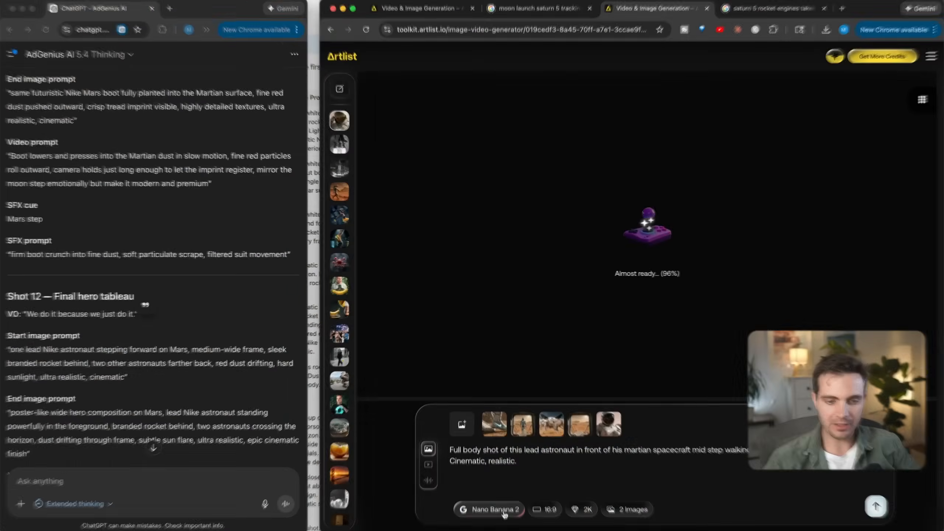
- Browse the available image generation models and close the list, keeping Nano Banana 2
{"action": "left_click", "coordinate": [489, 508]}
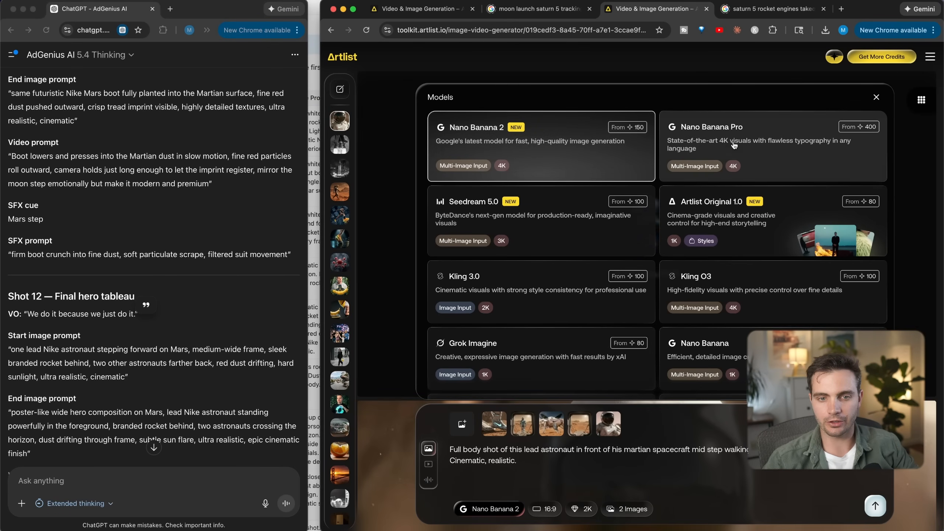
{"action": "scroll", "coordinate": [569, 272], "scroll_direction": "down", "scroll_amount": 2}
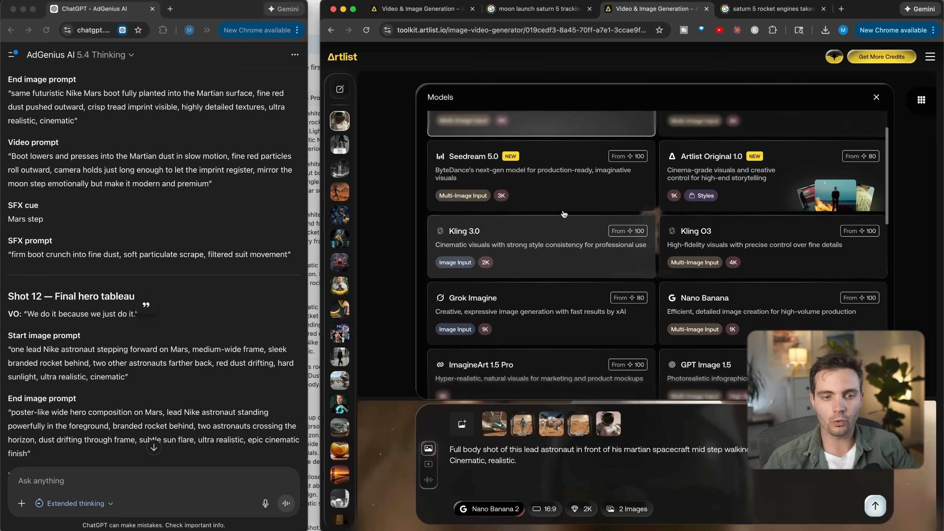
{"action": "left_click", "coordinate": [396, 285]}
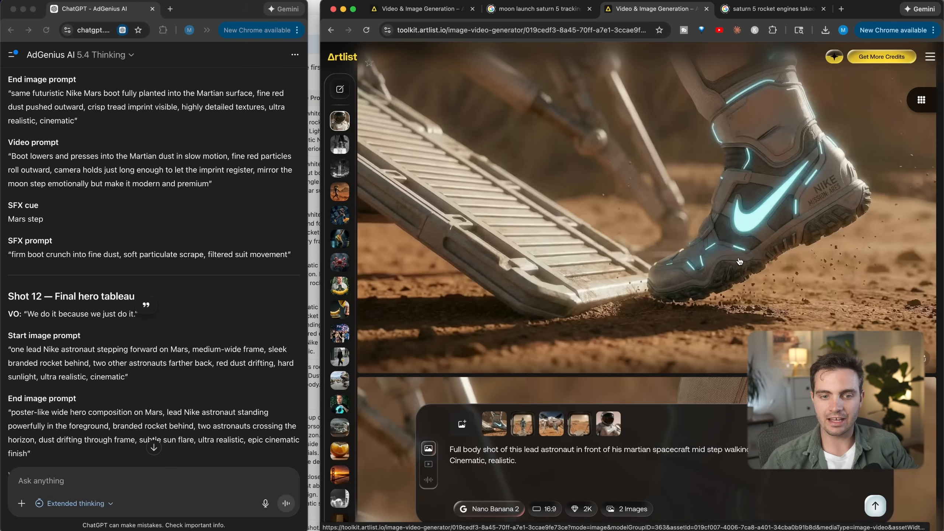
- Review the generated Nike Mars boot, astronaut visor close-up, flag and spacecraft hatch images and clips
{"action": "scroll", "coordinate": [478, 182], "scroll_direction": "up", "scroll_amount": 3}
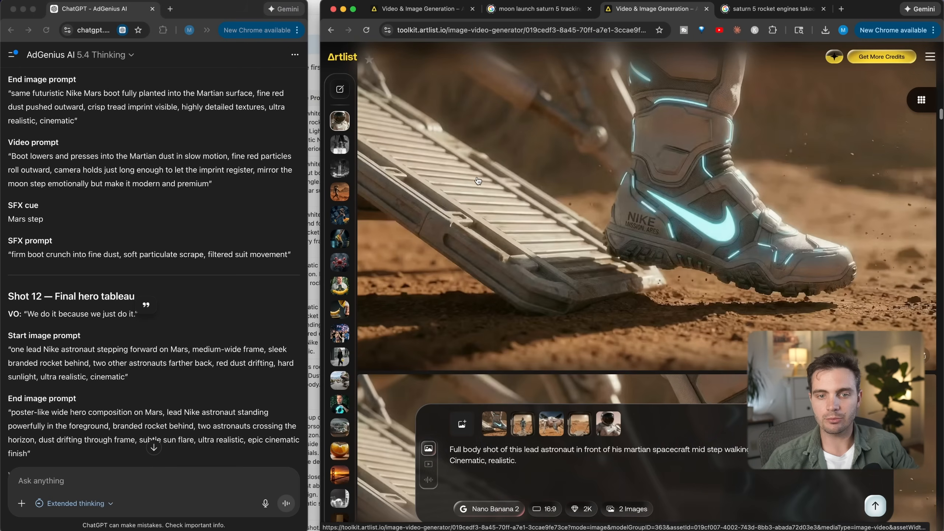
{"action": "scroll", "coordinate": [478, 181], "scroll_direction": "up", "scroll_amount": 3}
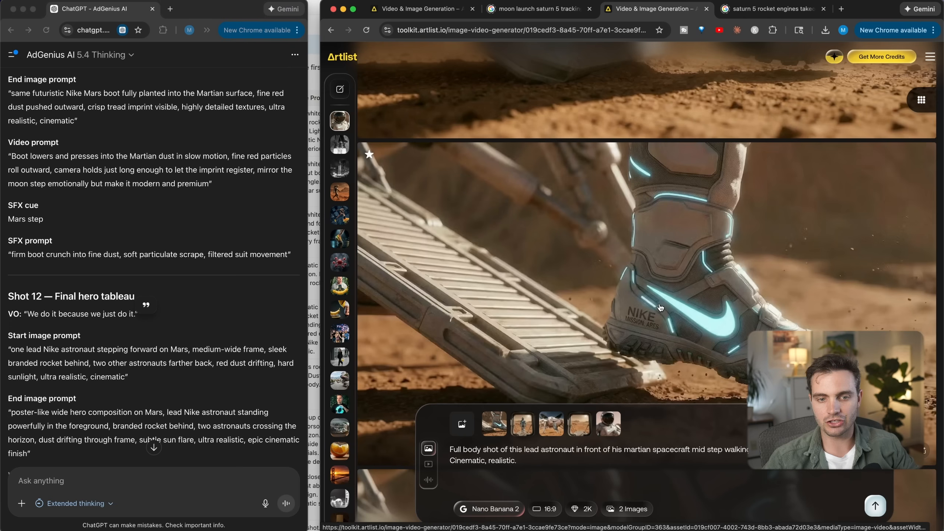
{"action": "scroll", "coordinate": [660, 301], "scroll_direction": "down", "scroll_amount": 2}
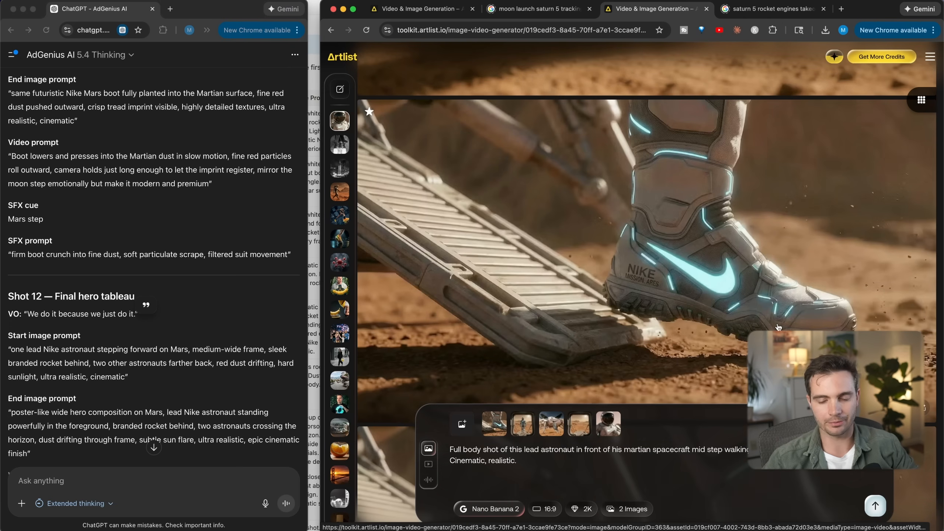
{"action": "scroll", "coordinate": [778, 326], "scroll_direction": "up", "scroll_amount": 5}
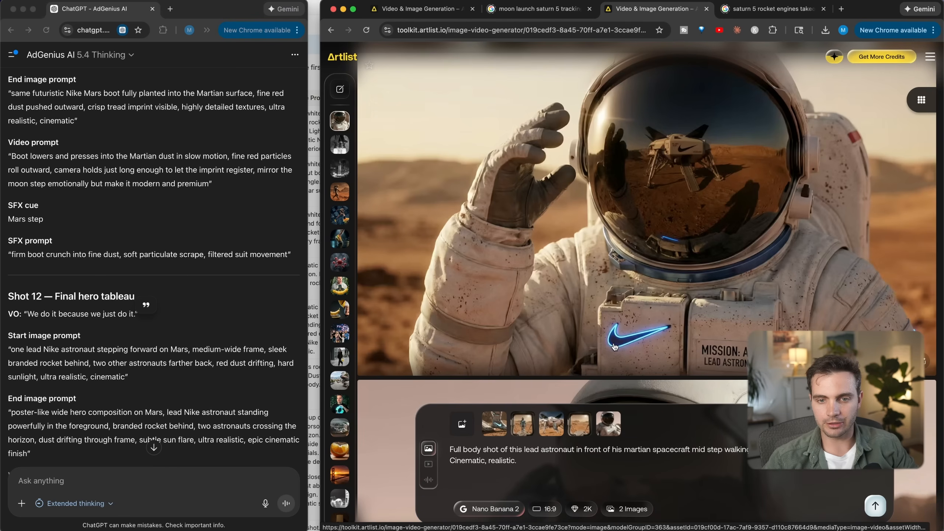
{"action": "scroll", "coordinate": [614, 347], "scroll_direction": "up", "scroll_amount": 5}
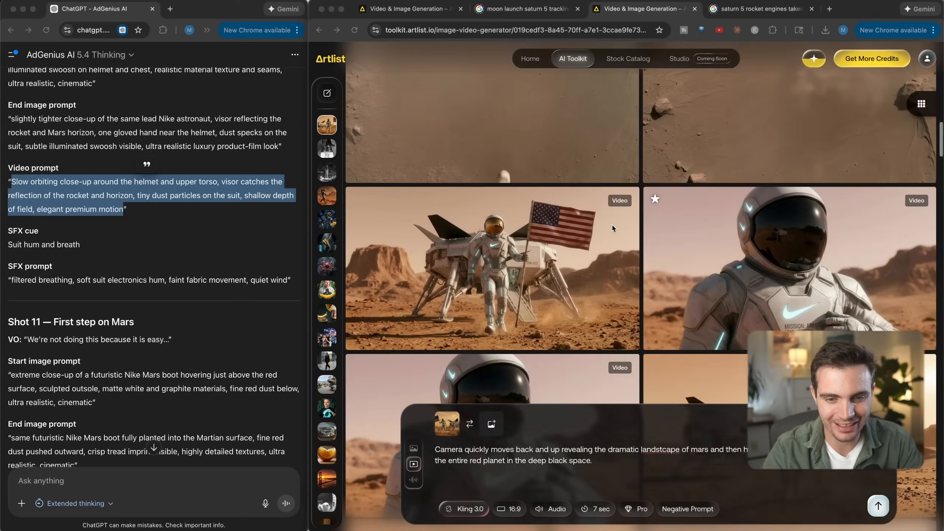
{"action": "scroll", "coordinate": [614, 229], "scroll_direction": "down", "scroll_amount": 10}
{"action": "scroll", "coordinate": [613, 228], "scroll_direction": "down", "scroll_amount": 10}
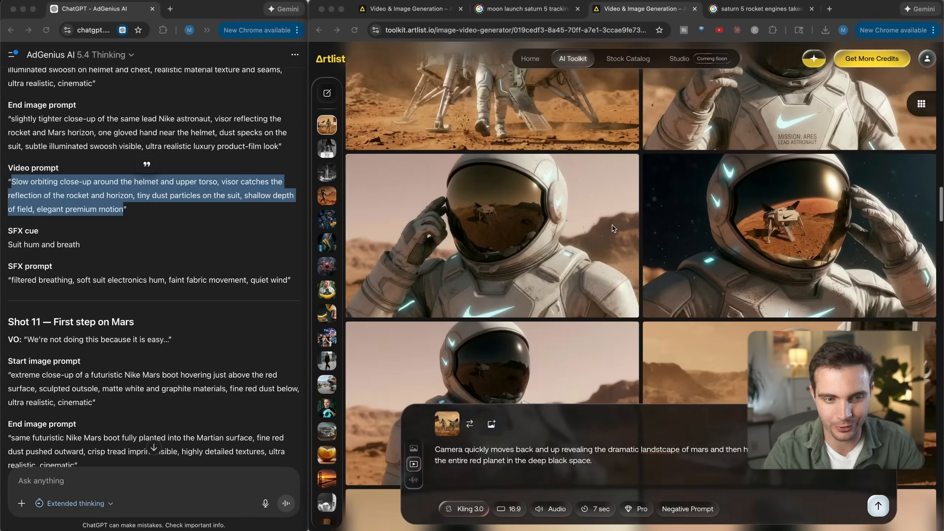
{"action": "scroll", "coordinate": [565, 242], "scroll_direction": "down", "scroll_amount": 10}
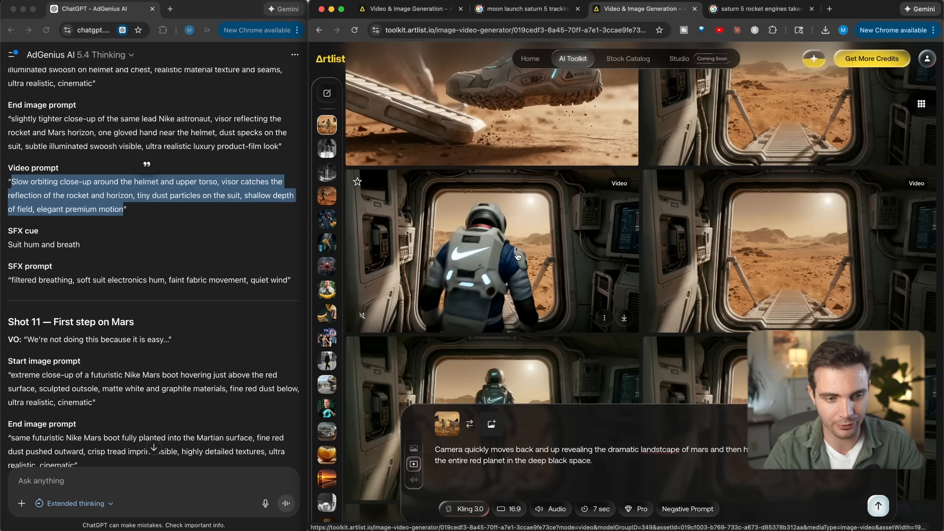
{"action": "scroll", "coordinate": [506, 262], "scroll_direction": "up", "scroll_amount": 5}
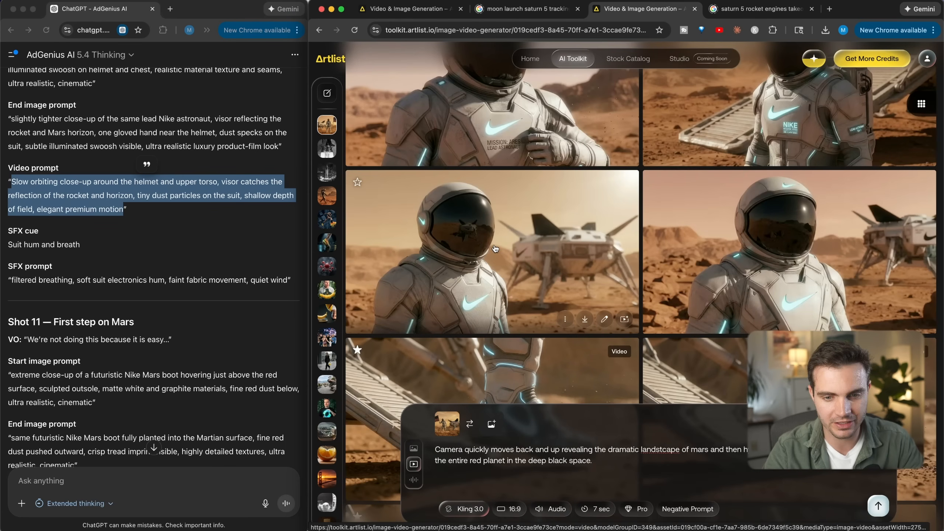
{"action": "scroll", "coordinate": [495, 248], "scroll_direction": "up", "scroll_amount": 5}
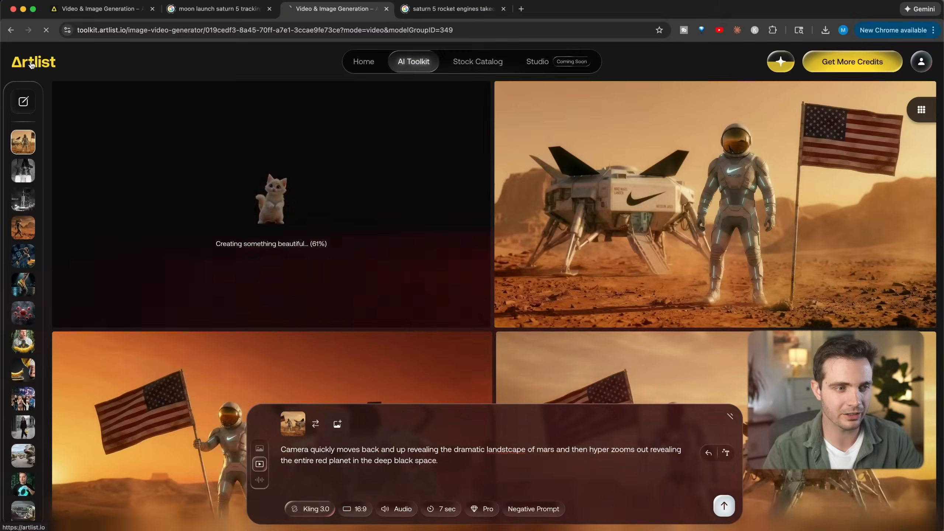
- Open the AI Voiceover generator from the Artlist home page and choose the Eleven v3 model
{"action": "left_click", "coordinate": [32, 62]}
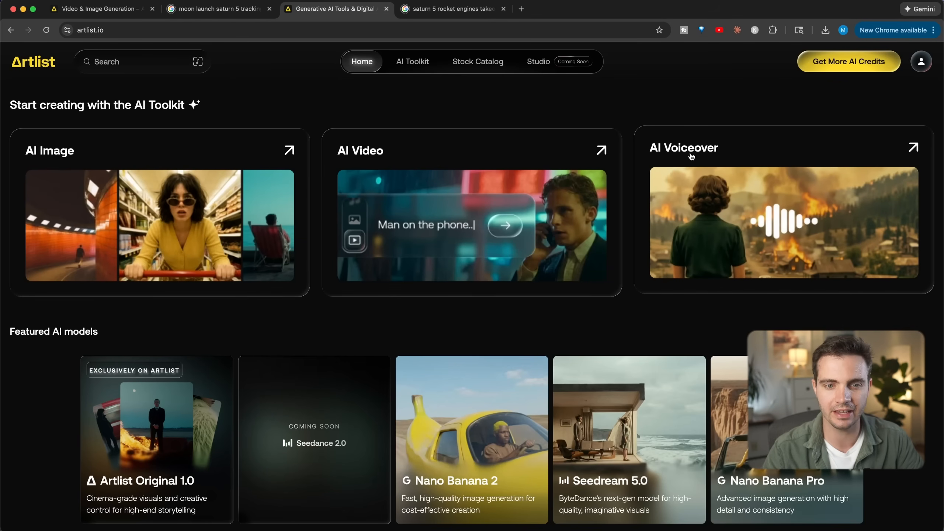
{"action": "left_click", "coordinate": [692, 156]}
{"action": "left_click", "coordinate": [330, 509]}
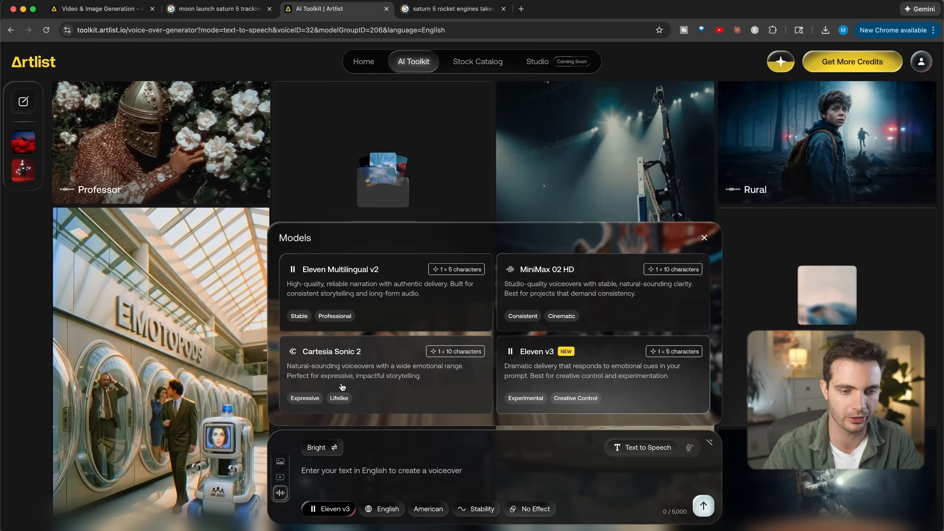
{"action": "left_click", "coordinate": [565, 380]}
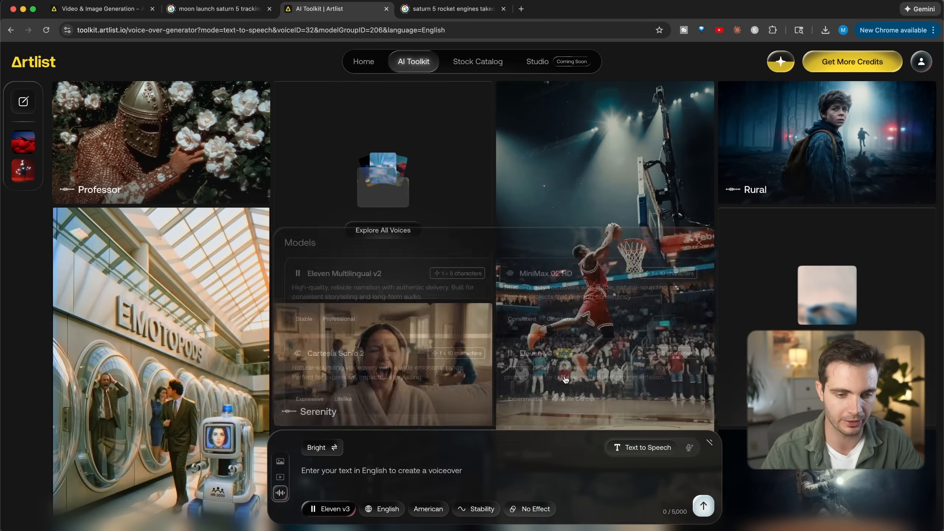
- Preview the Professor, Showtime and Shadow voices in the voiceover catalog
{"action": "left_click", "coordinate": [162, 142]}
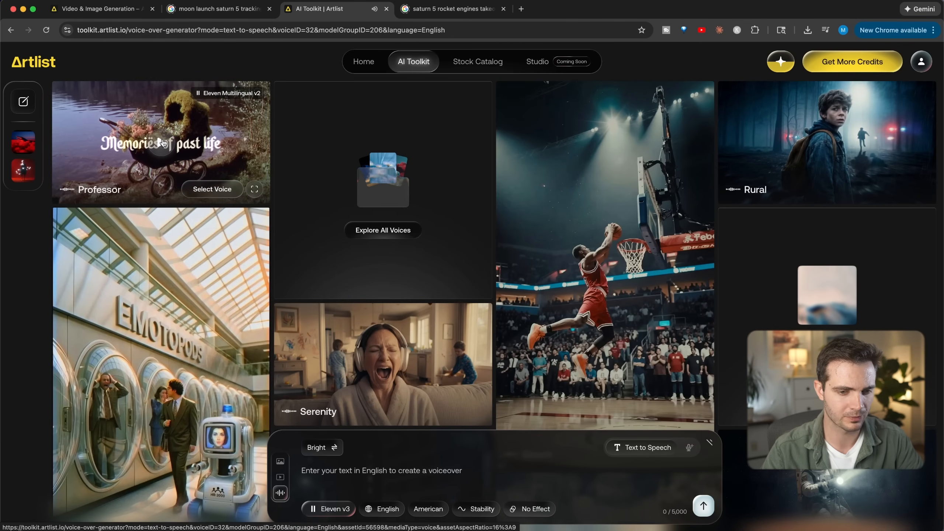
{"action": "scroll", "coordinate": [605, 293], "scroll_direction": "down", "scroll_amount": 8}
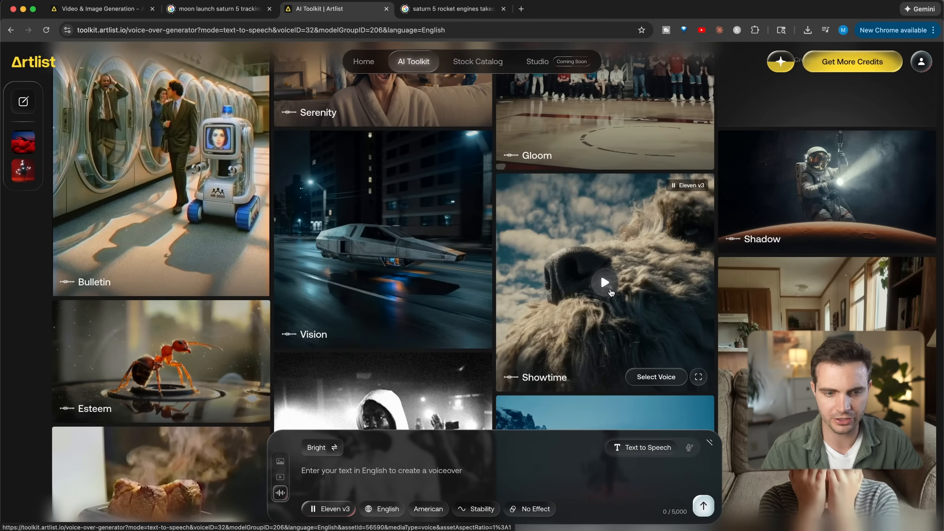
{"action": "left_click", "coordinate": [610, 290]}
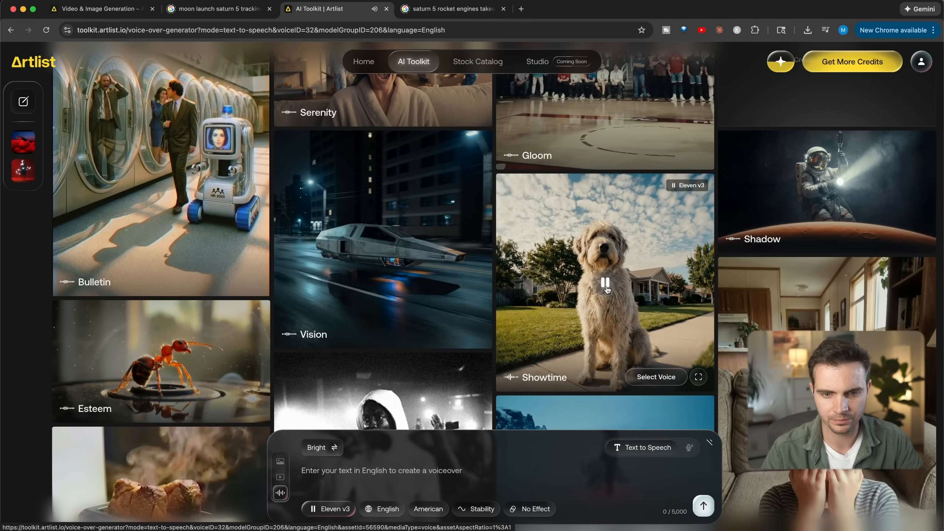
{"action": "mouse_move", "coordinate": [841, 194]}
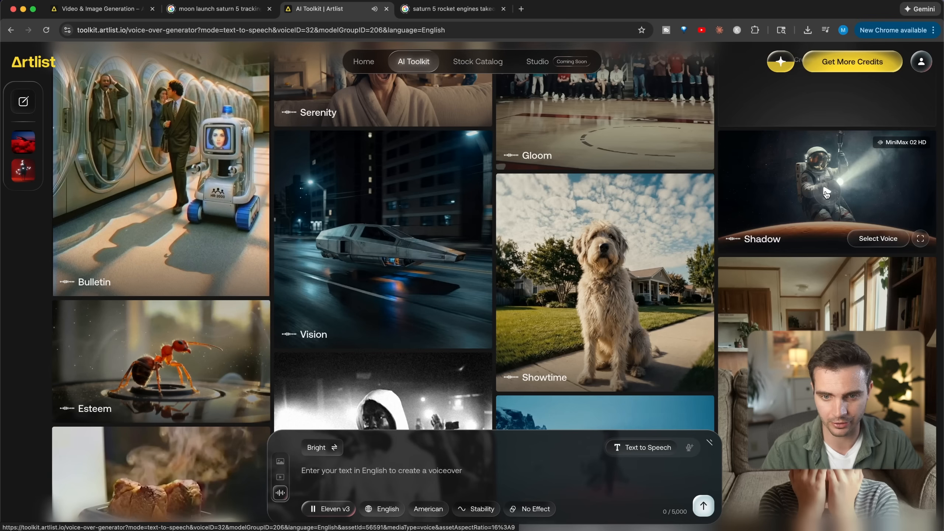
{"action": "left_click", "coordinate": [825, 192]}
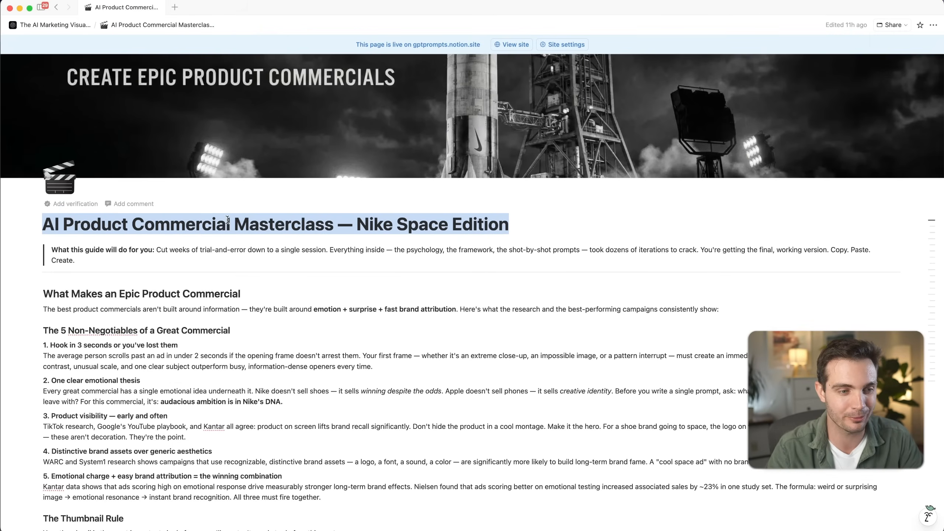
- Switch to the Notion guide and select its title, "AI Product Commercial Masterclass — Nike Space Edition"
{"action": "triple_click", "coordinate": [230, 223]}
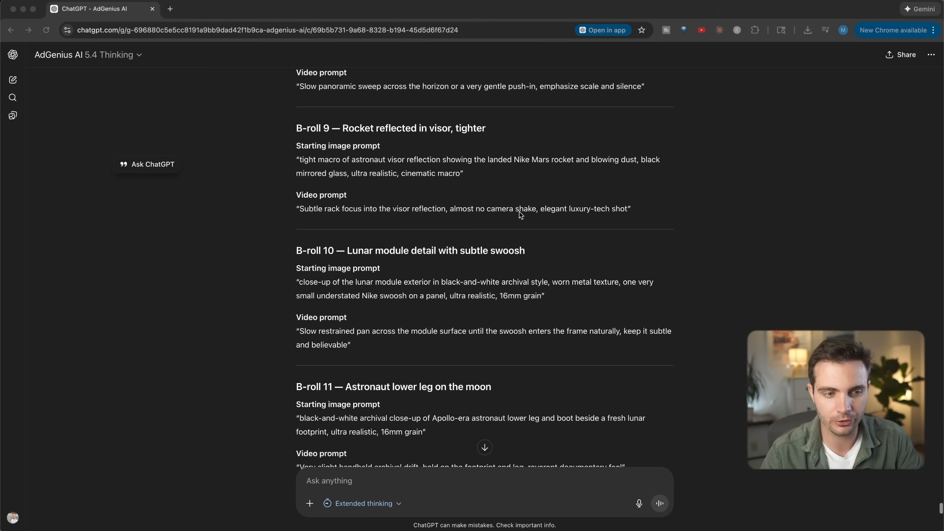
- Find the voiceover script in ChatGPT and enter it as the text-to-speech prompt for Artlist's Shadow voice, starting "Every frontier begins the same way."
{"action": "scroll", "coordinate": [521, 215], "scroll_direction": "up", "scroll_amount": 15}
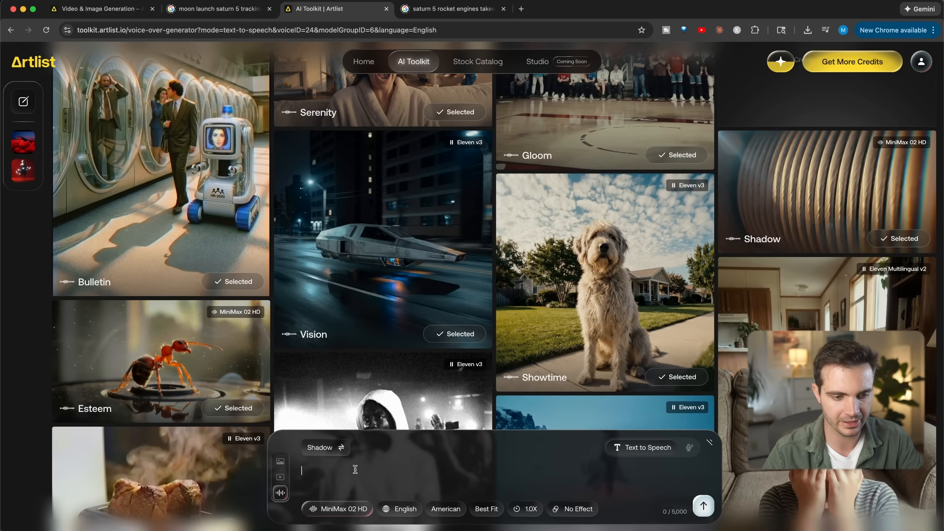
{"action": "type", "text": "Every frontier begins the same way. With a step.  But now... the frontier has changed.  So we designed for the next first step.  Lighter. Faster. Ready for a new world.  Because no matter how far we go... the future still starts with a step.  We're not doing this because it is easy...  We do it because we  JUST DO IT!"}
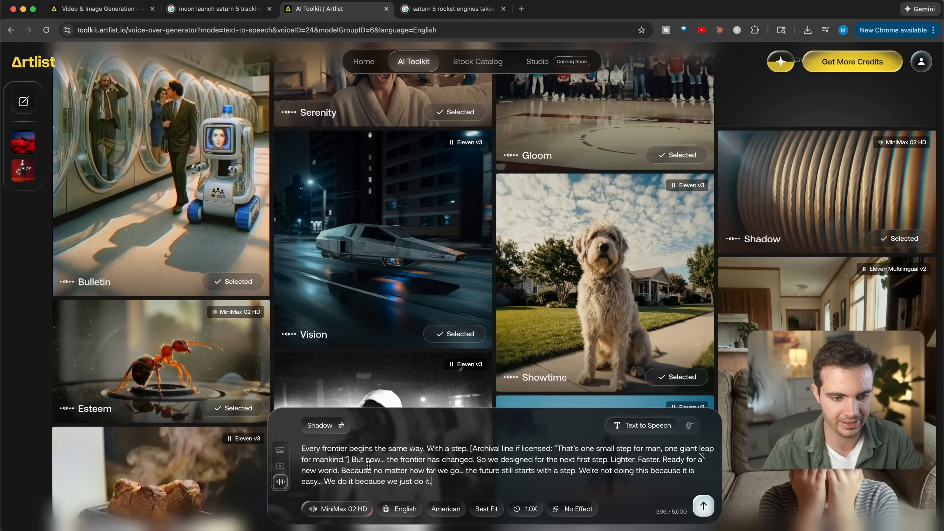
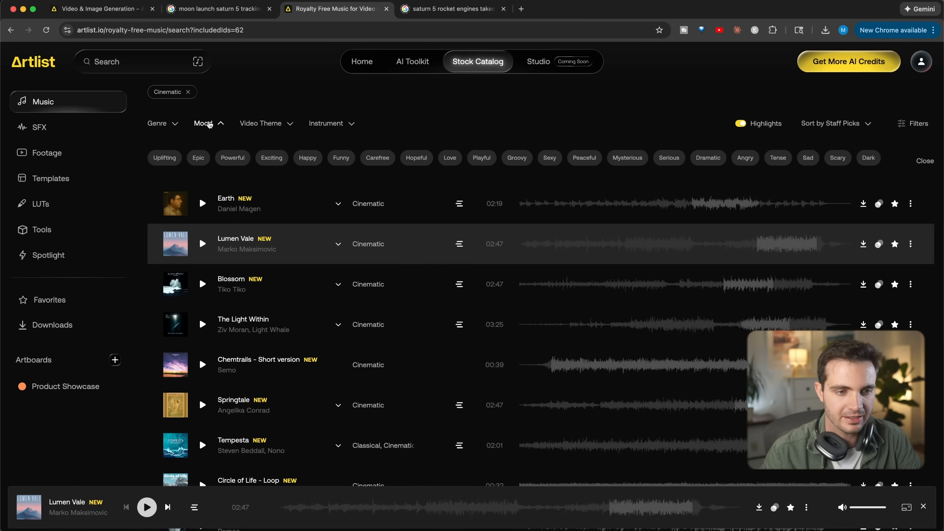
- Filter the cinematic music catalog by the Epic, Powerful and Uplifting moods
{"action": "left_click", "coordinate": [199, 158]}
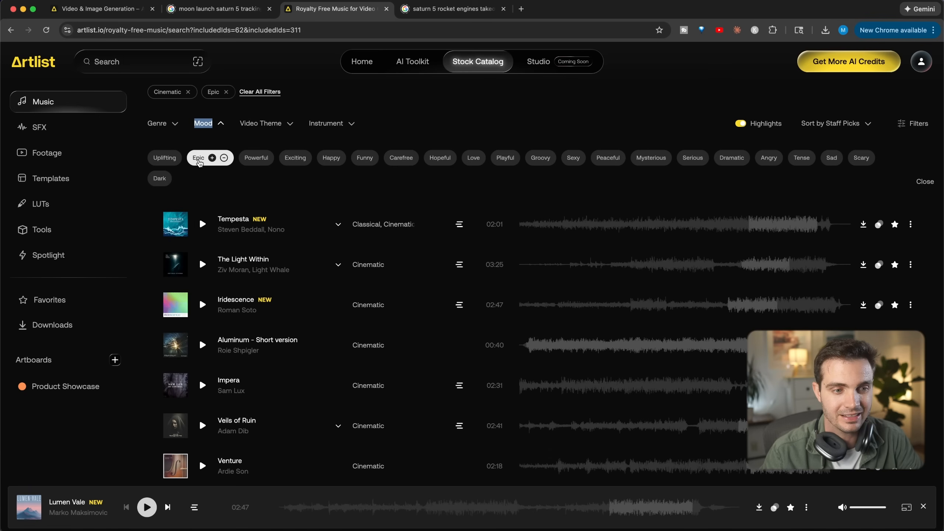
{"action": "left_click", "coordinate": [256, 158]}
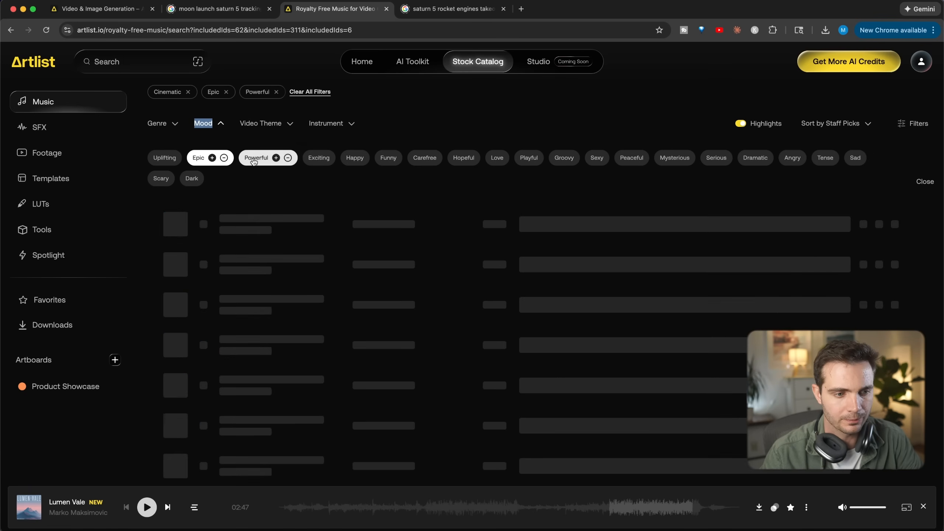
{"action": "left_click", "coordinate": [166, 157]}
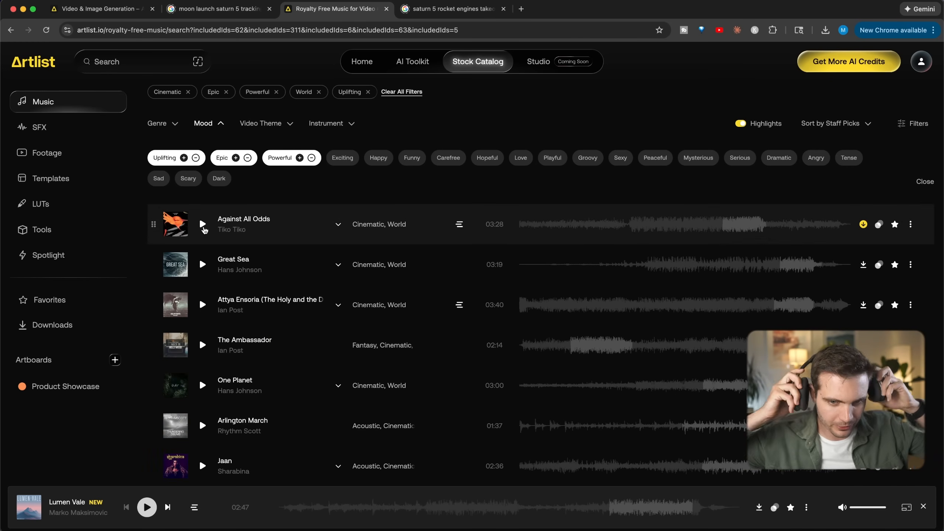
- Preview the Against All Odds, Great Sea, Attya Ensoria and The Ambassador tracks, and download Against All Odds
{"action": "left_click", "coordinate": [202, 224]}
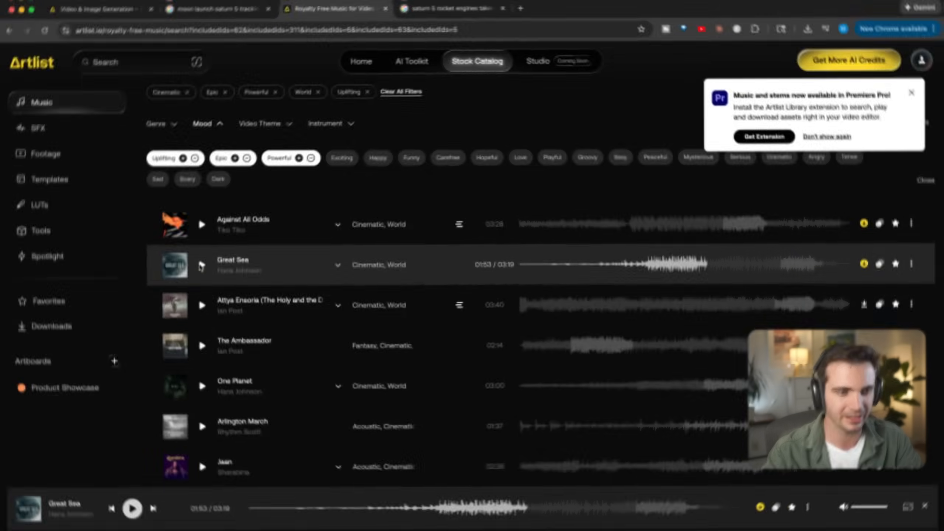
{"action": "left_click", "coordinate": [201, 265]}
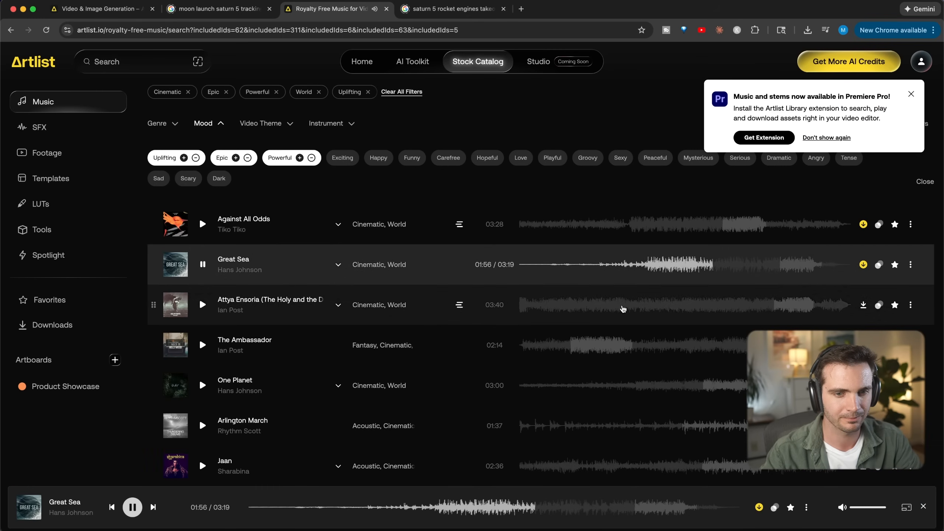
{"action": "left_click", "coordinate": [203, 305]}
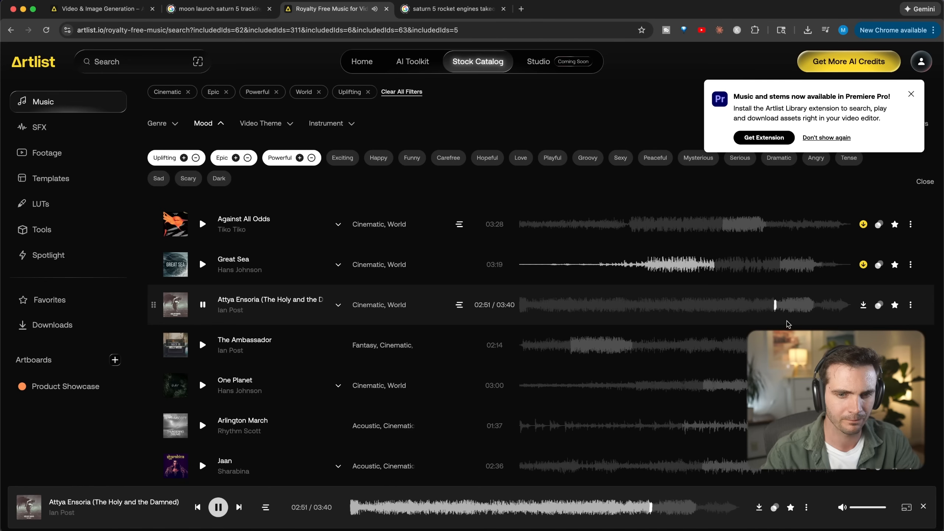
{"action": "left_click", "coordinate": [796, 306]}
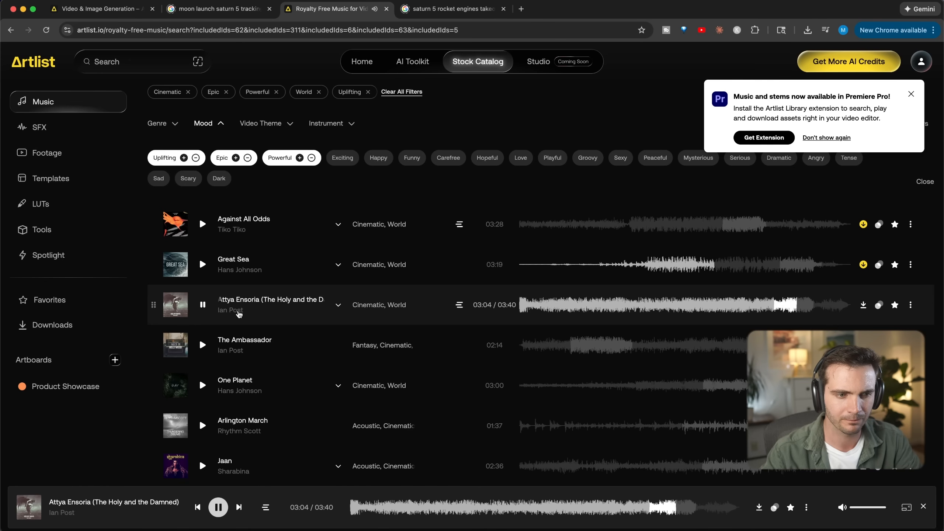
{"action": "left_click", "coordinate": [204, 306]}
{"action": "left_click", "coordinate": [202, 346]}
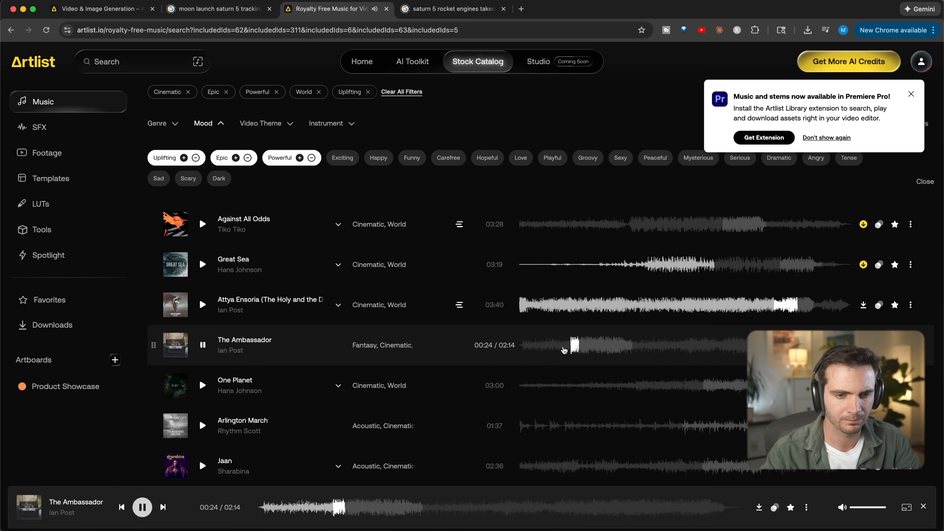
{"action": "left_click", "coordinate": [564, 349]}
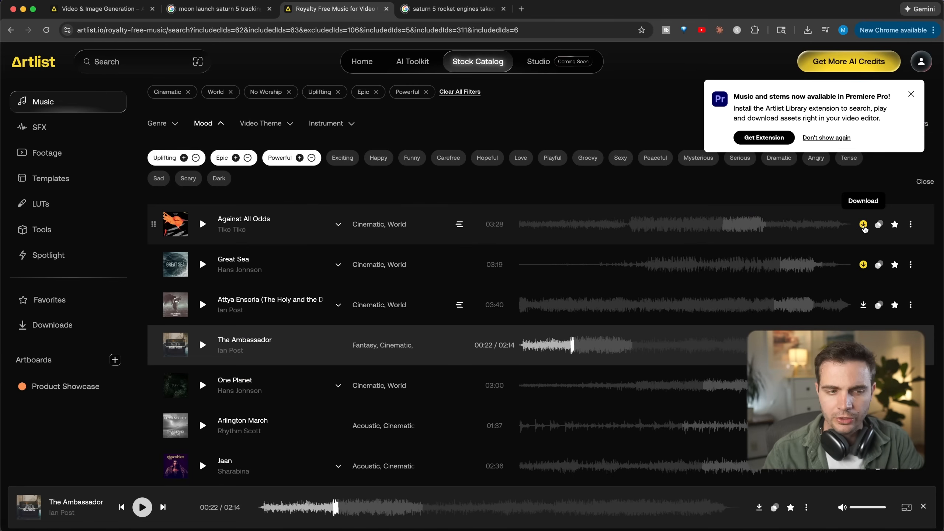
{"action": "left_click", "coordinate": [863, 224]}
{"action": "left_click", "coordinate": [871, 225]}
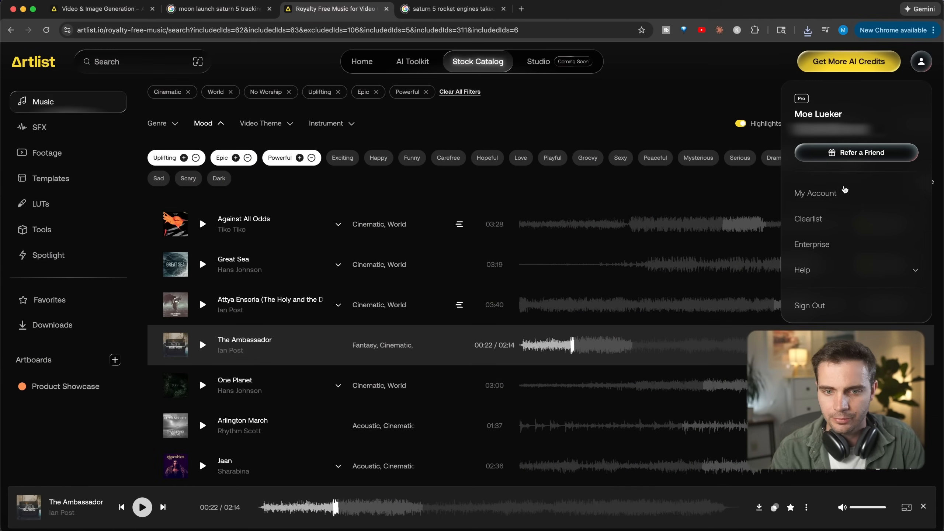
- Open the account's Clearlist and add the creator's own YouTube channel to the cleared channels
{"action": "left_click", "coordinate": [822, 219]}
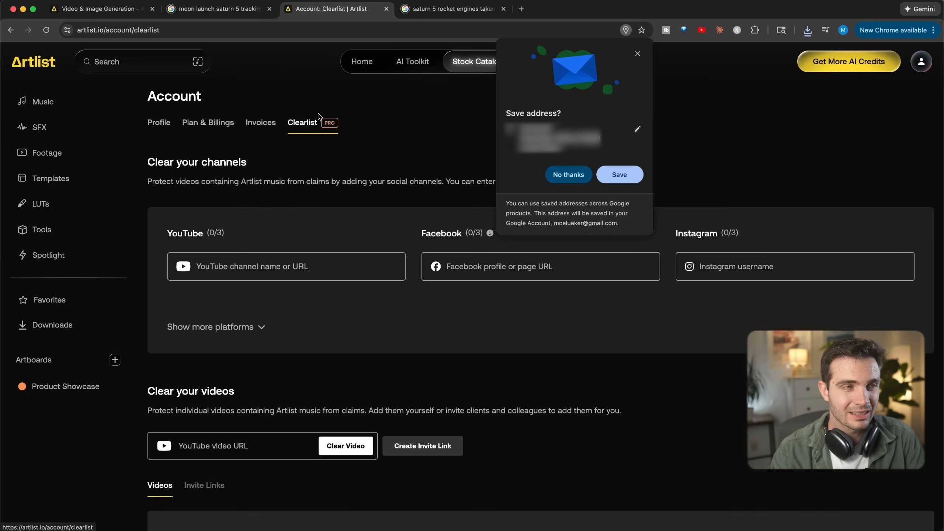
{"action": "left_click", "coordinate": [279, 266]}
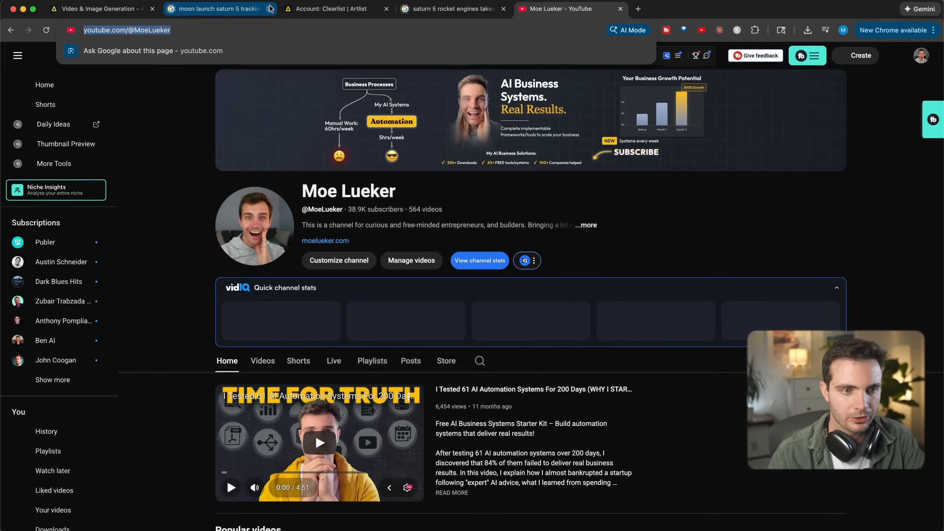
{"action": "left_click", "coordinate": [334, 9]}
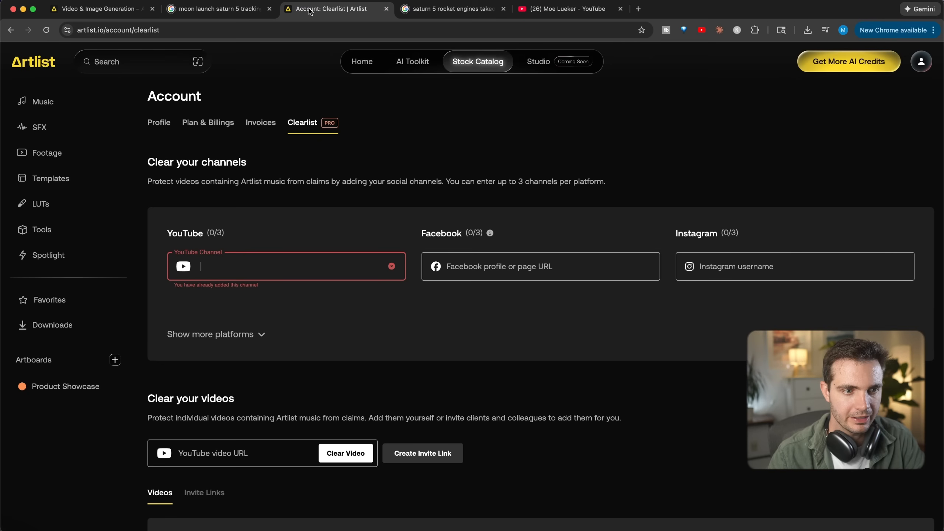
{"action": "type", "text": "Moe Lueker"}
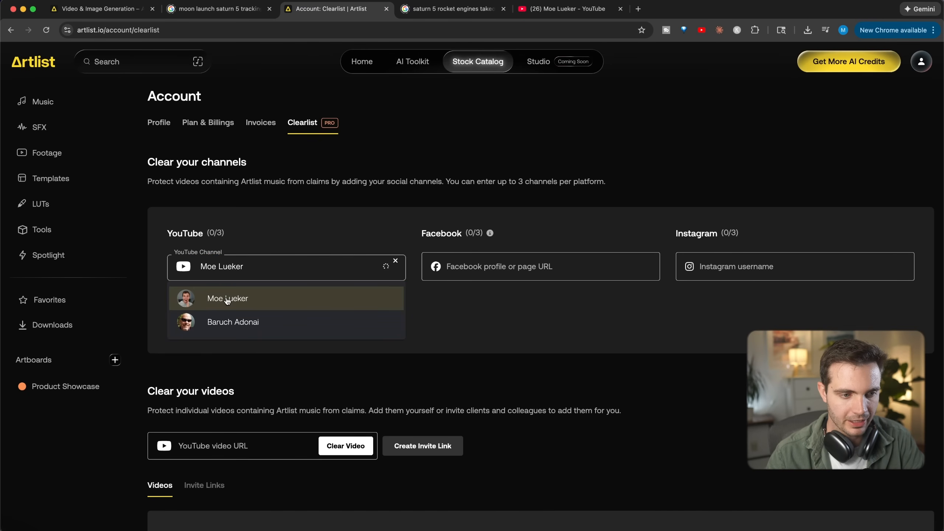
{"action": "left_click", "coordinate": [227, 299]}
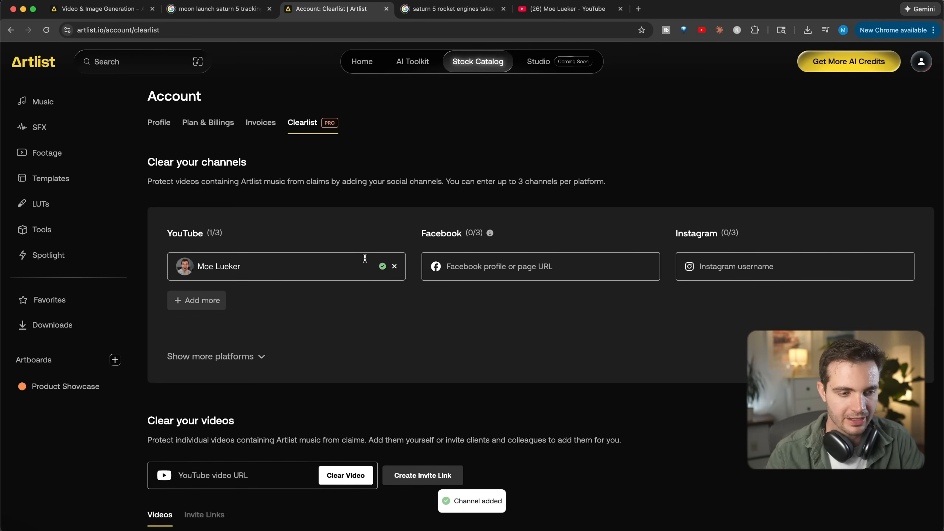
- Add the creator's Instagram and TikTok usernames to the Clearlist channels
{"action": "left_click", "coordinate": [740, 267]}
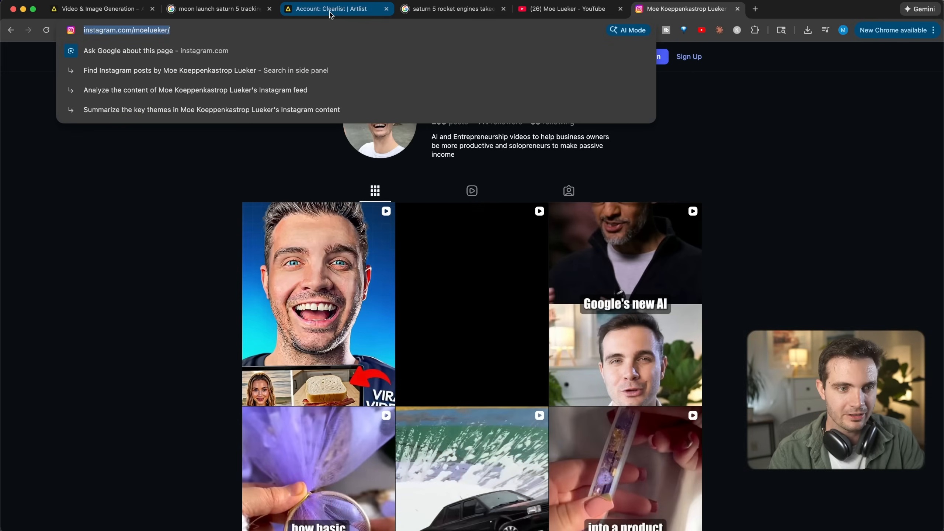
{"action": "left_click", "coordinate": [330, 9]}
{"action": "scroll", "coordinate": [372, 328], "scroll_direction": "down", "scroll_amount": 4}
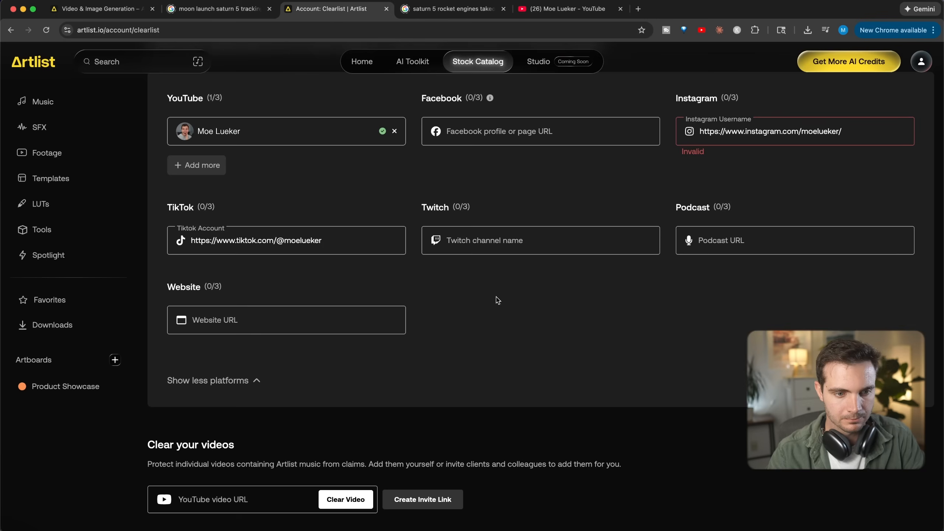
{"action": "scroll", "coordinate": [498, 300], "scroll_direction": "down", "scroll_amount": 10}
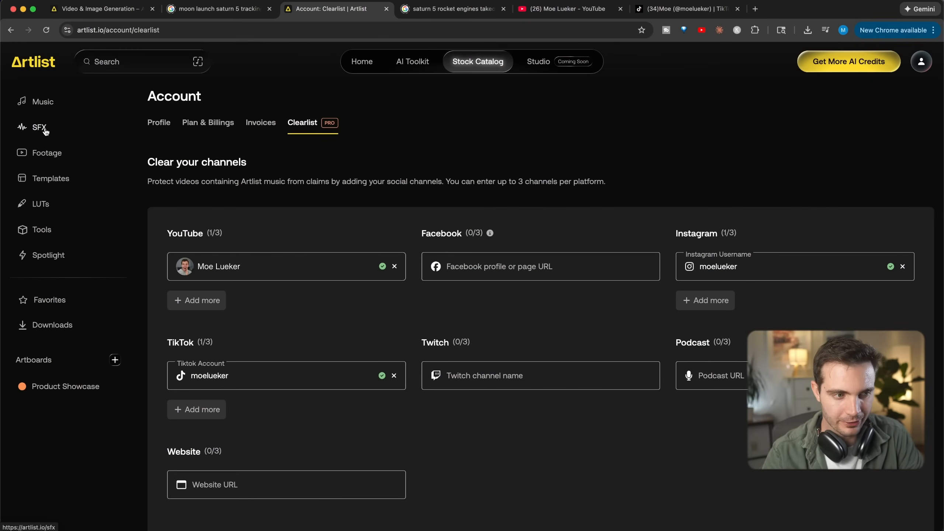
- Preview the first four effects in the sound effects catalog and download Sound Palette - Cinematic Tension Woosh
{"action": "left_click", "coordinate": [39, 128]}
{"action": "left_click", "coordinate": [201, 313]}
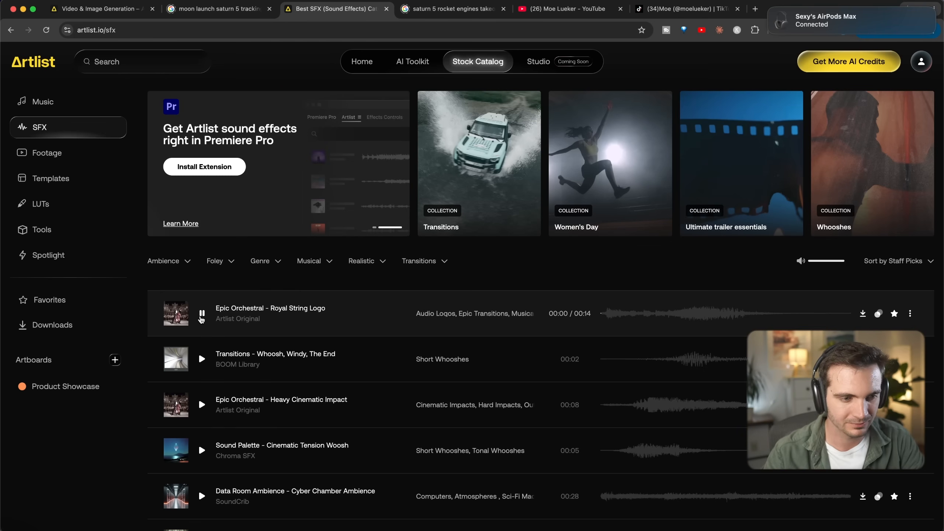
{"action": "left_click", "coordinate": [202, 359]}
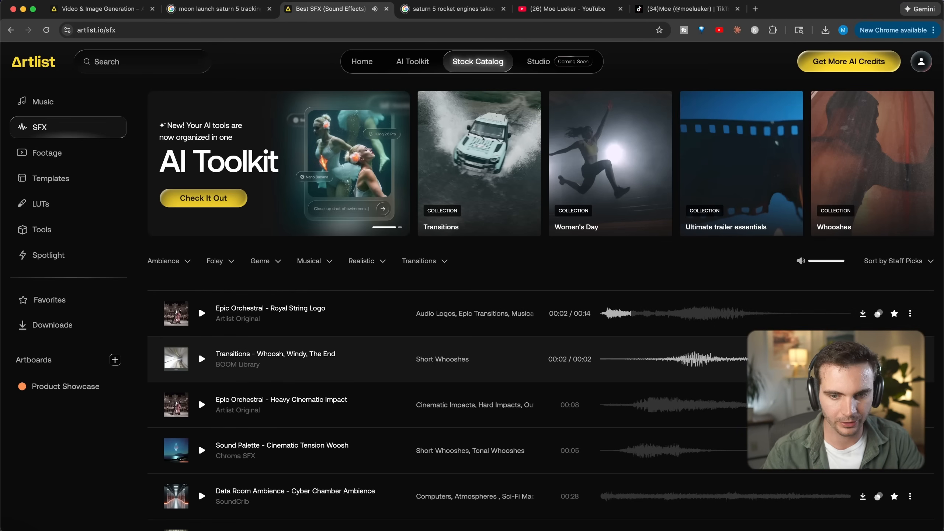
{"action": "left_click", "coordinate": [201, 405]}
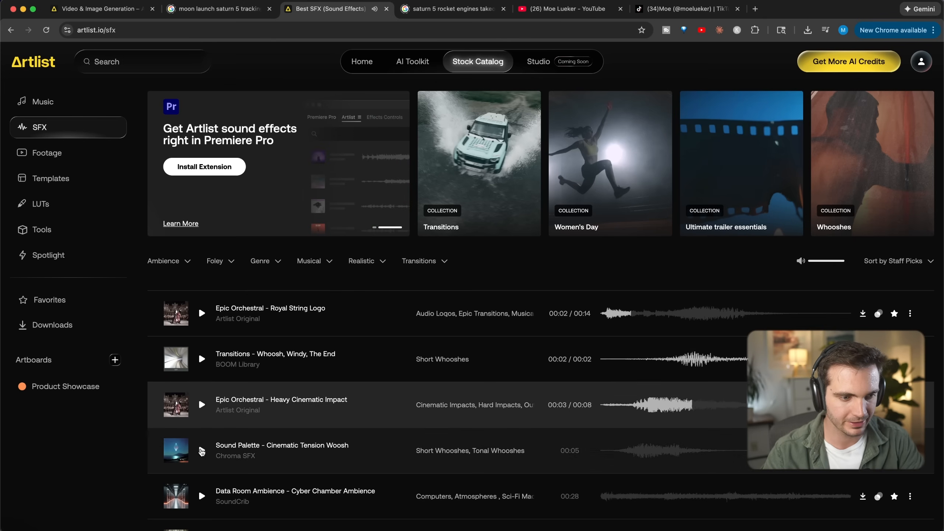
{"action": "left_click", "coordinate": [201, 451]}
{"action": "scroll", "coordinate": [237, 370], "scroll_direction": "down", "scroll_amount": 5}
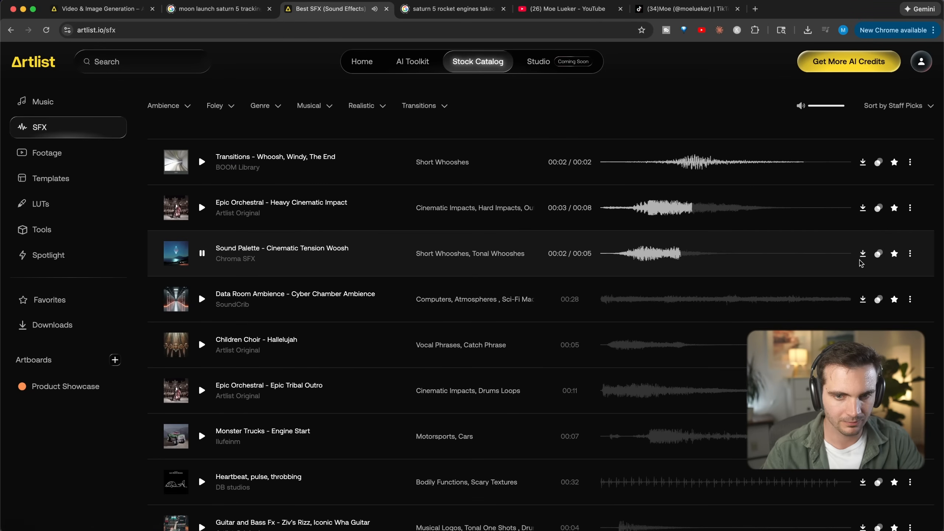
{"action": "left_click", "coordinate": [863, 256]}
- Search the sound effects for "rocket engine" and preview the first three spaceship and rocket launch sounds
{"action": "left_click", "coordinate": [239, 61]}
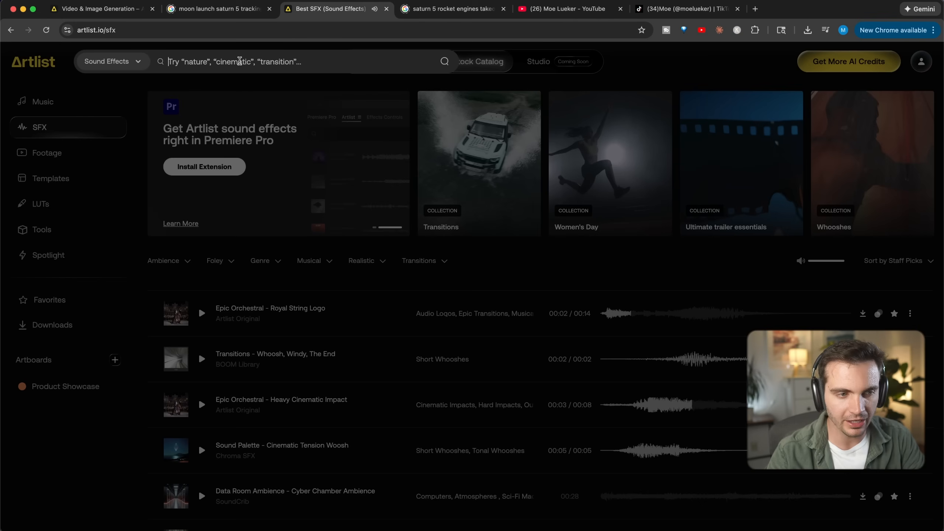
{"action": "type", "text": "rocket launch"}
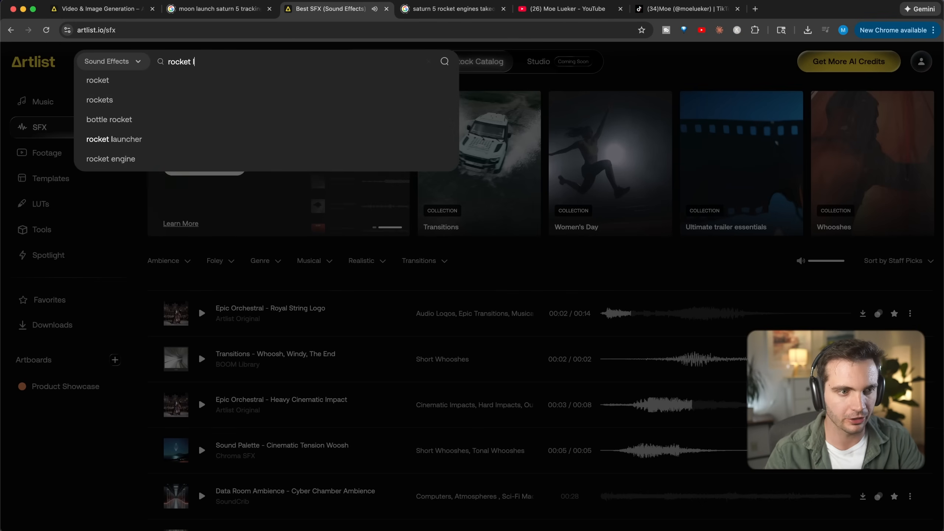
{"action": "key", "text": "Return"}
{"action": "left_click", "coordinate": [201, 160]}
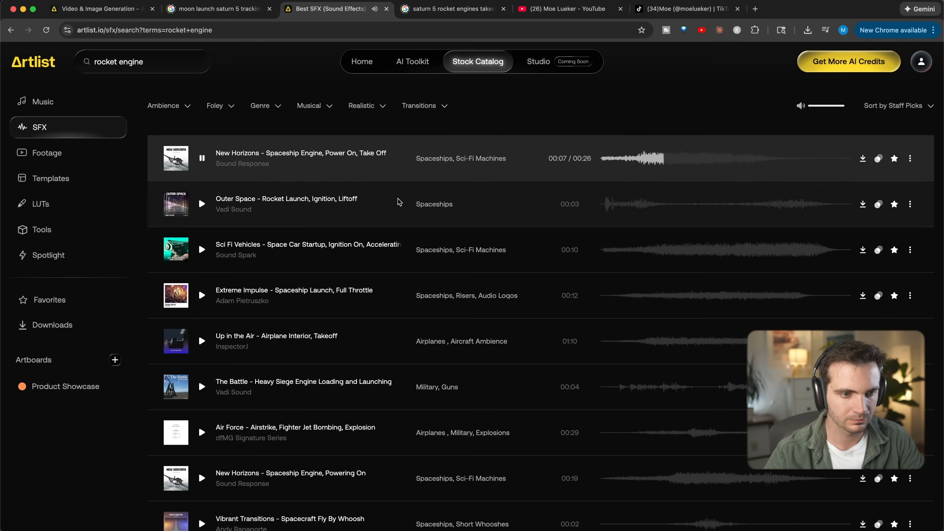
{"action": "left_click", "coordinate": [200, 206]}
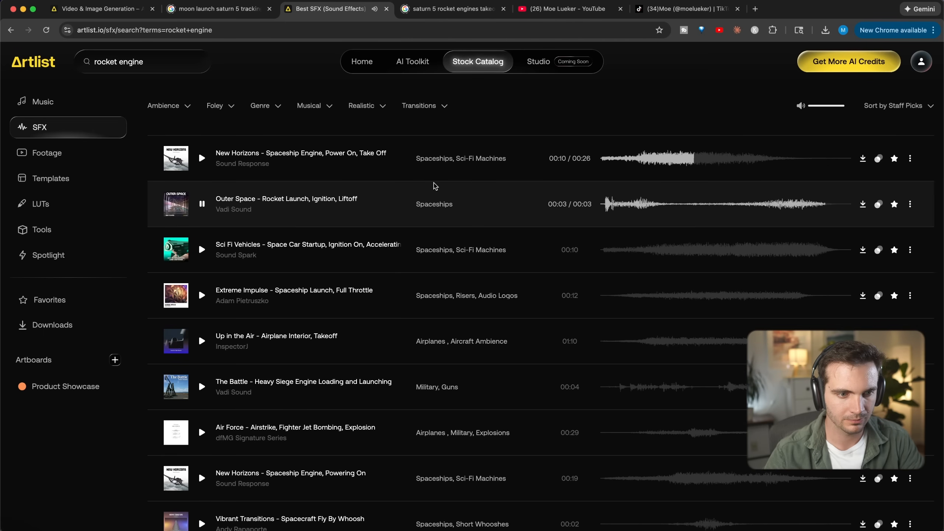
{"action": "left_click", "coordinate": [202, 250]}
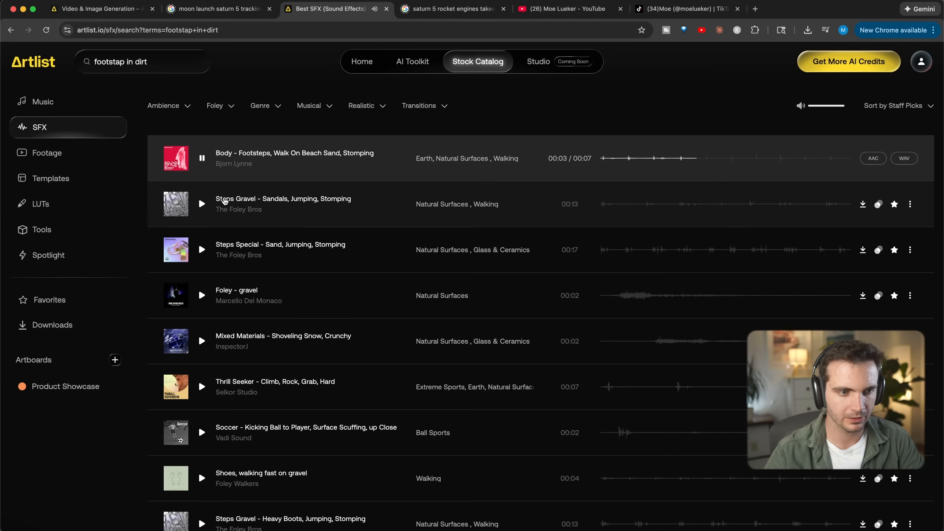
- Search the sound effects for "reverse riser" and preview Reverse Suction Riser, Phasing Sharp Reverse and another riser further down the list
{"action": "left_click", "coordinate": [199, 62]}
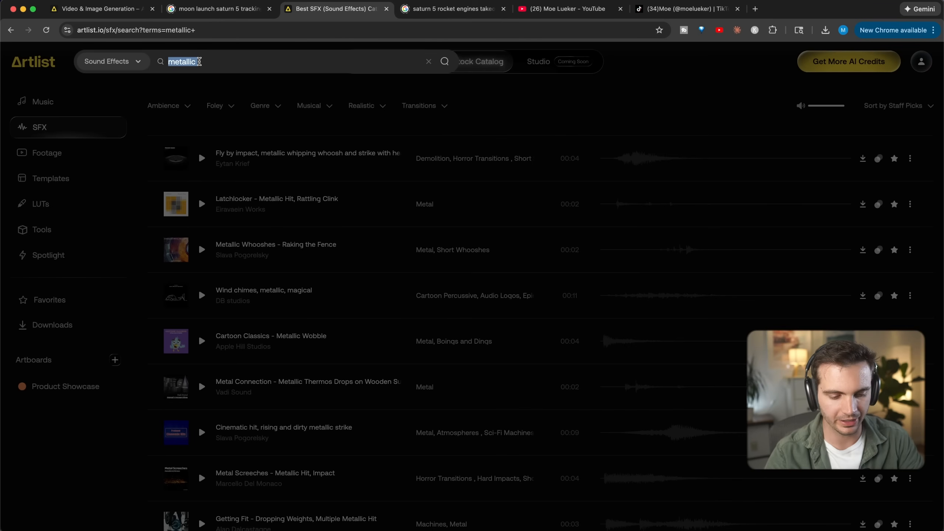
{"action": "type", "text": "reverse riser"}
{"action": "key", "text": "Return"}
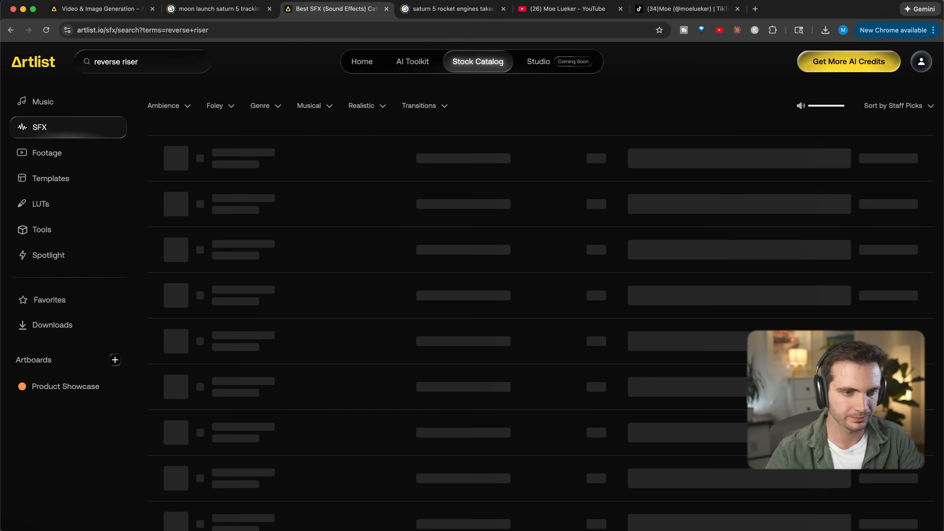
{"action": "left_click", "coordinate": [201, 159]}
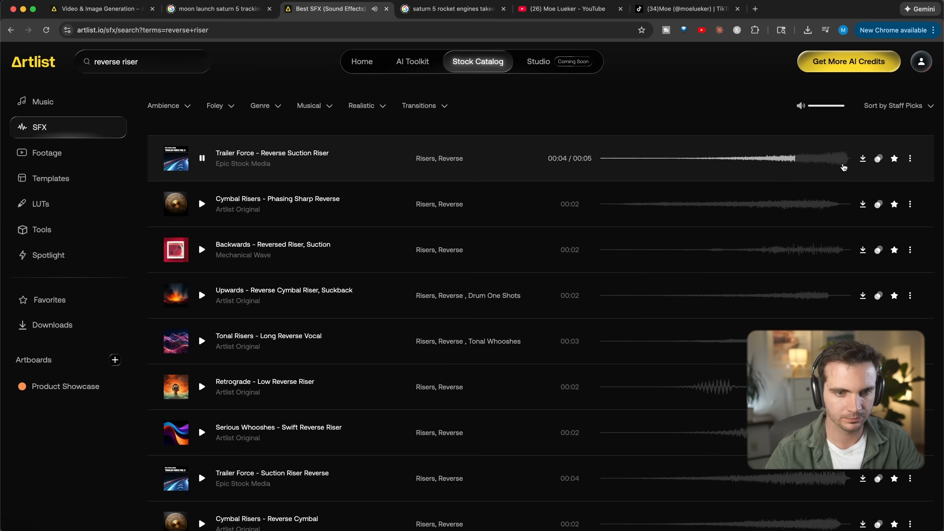
{"action": "left_click", "coordinate": [201, 205]}
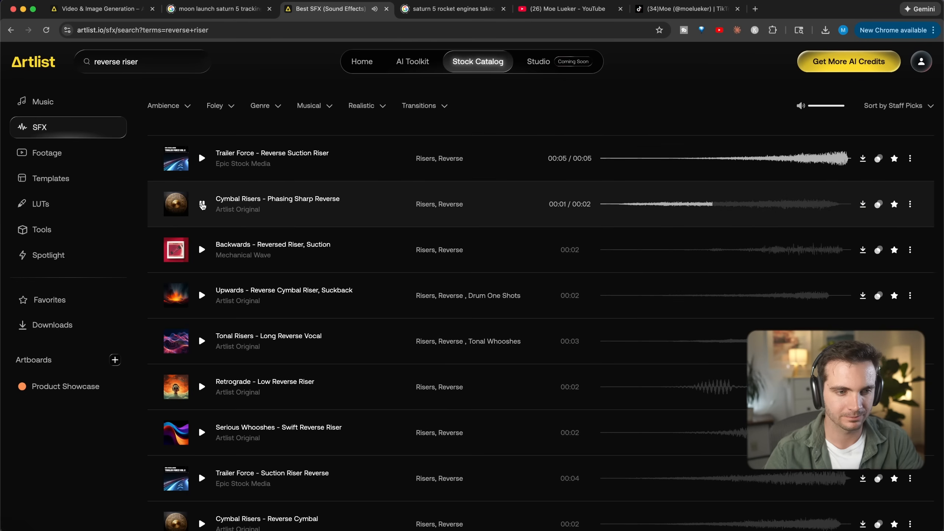
{"action": "scroll", "coordinate": [201, 350], "scroll_direction": "down", "scroll_amount": 3}
{"action": "left_click", "coordinate": [202, 348]}
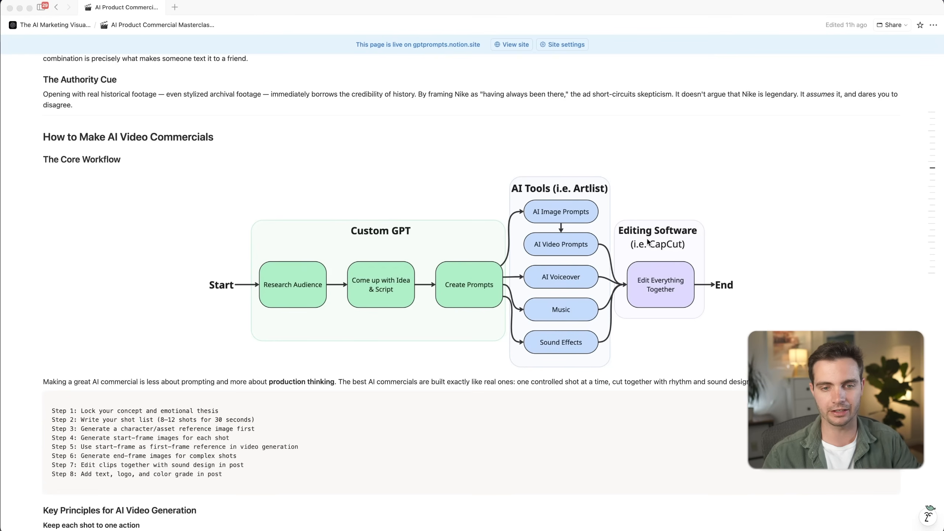
- Switch to the Nike Mars Commercial project in Premiere Pro and import the Mars Commercial Assets folder
{"action": "scroll", "coordinate": [647, 242], "scroll_direction": "down", "scroll_amount": 2}
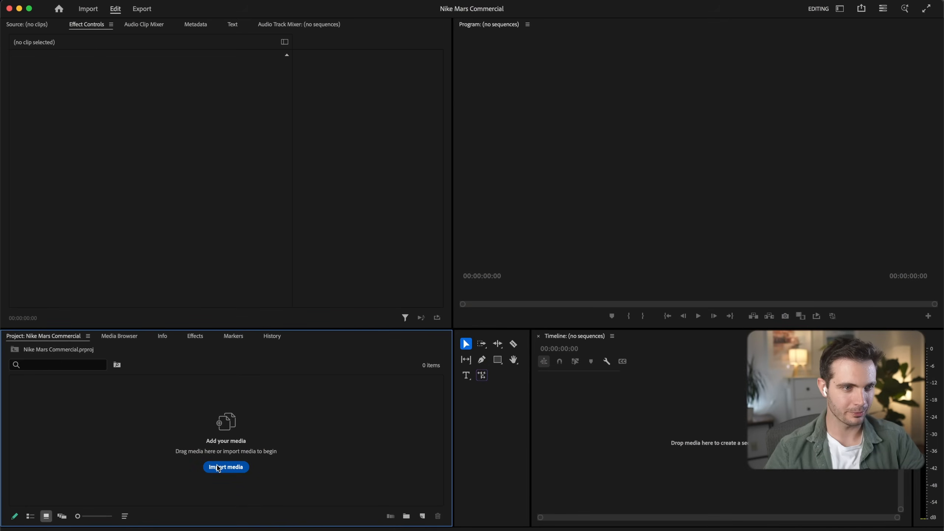
{"action": "left_click", "coordinate": [219, 468]}
{"action": "left_click", "coordinate": [639, 296]}
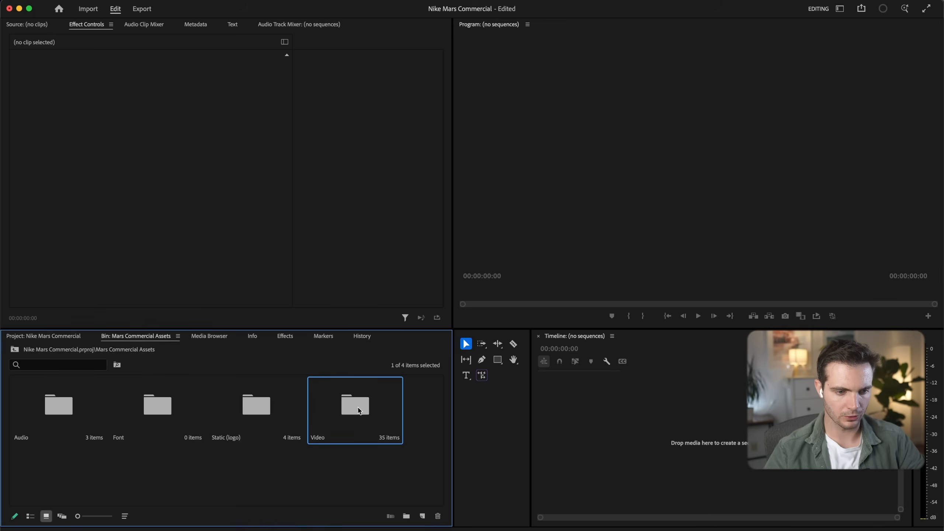
- Place all 35 clips from the Video bin into the empty timeline as a new sequence
{"action": "double_click", "coordinate": [356, 396]}
{"action": "key", "text": "super+a"}
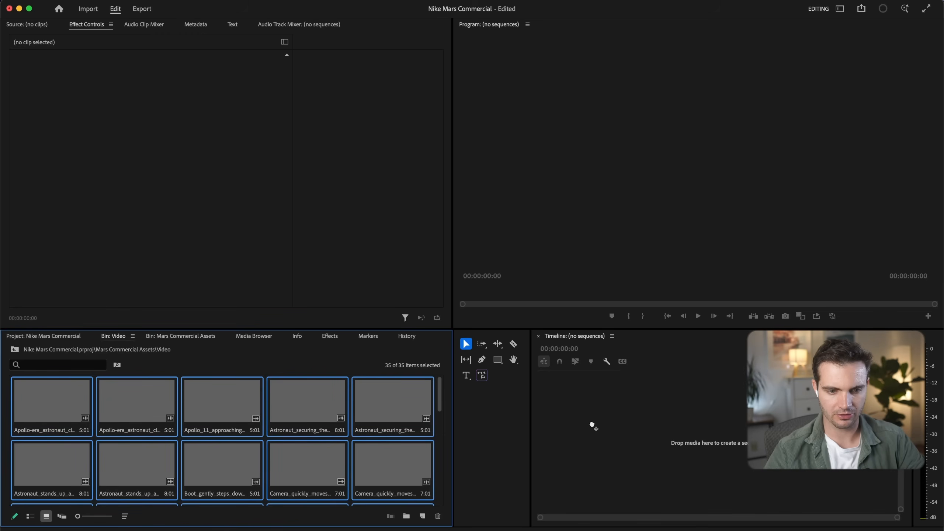
{"action": "left_click_drag", "start_coordinate": [593, 426], "coordinate": [595, 427]}
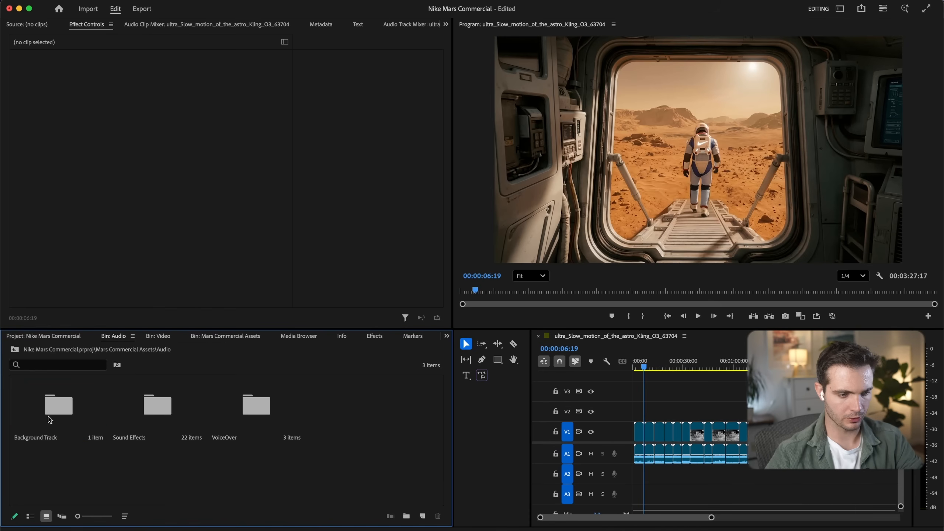
- Add the two Every_frontier_begins voiceover takes from the VoiceOver bin to tracks A2 and A3 at the sequence start
{"action": "double_click", "coordinate": [244, 410]}
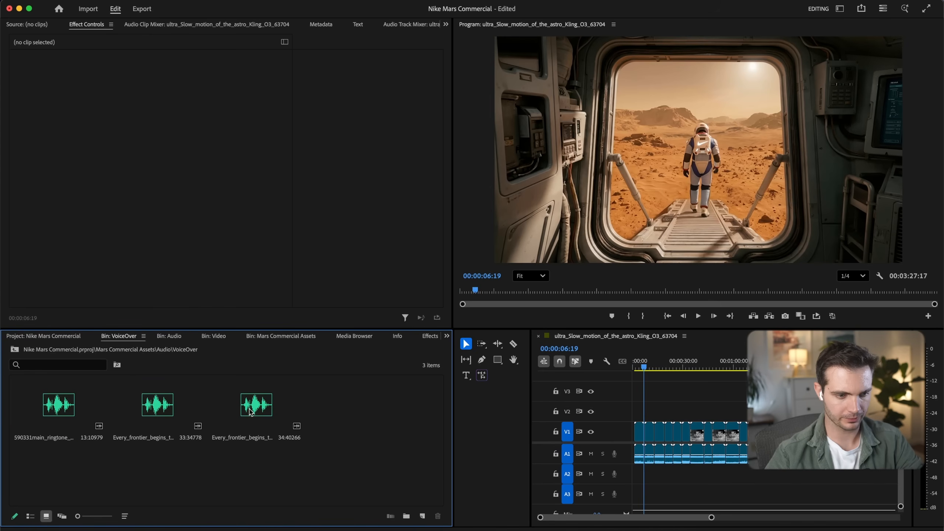
{"action": "left_click_drag", "start_coordinate": [251, 413], "coordinate": [684, 474]}
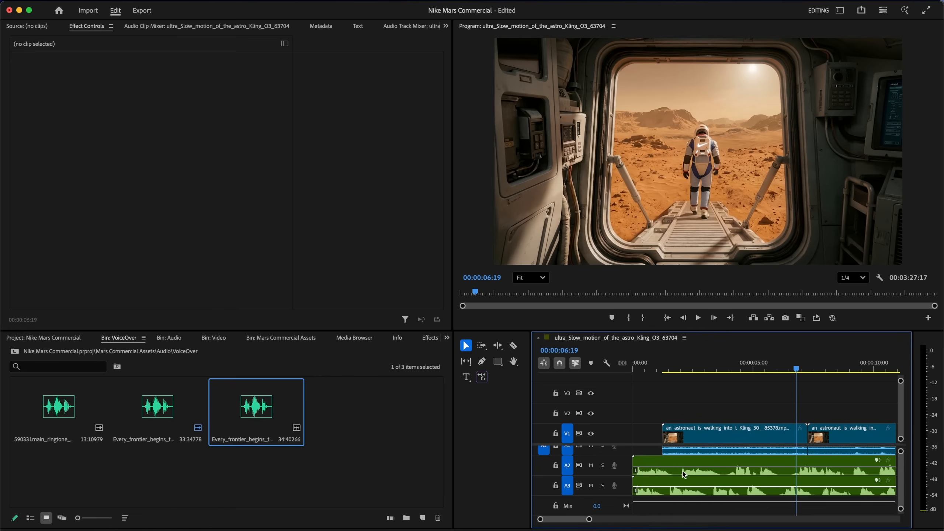
{"action": "scroll", "coordinate": [745, 470], "scroll_direction": "down", "scroll_amount": 1}
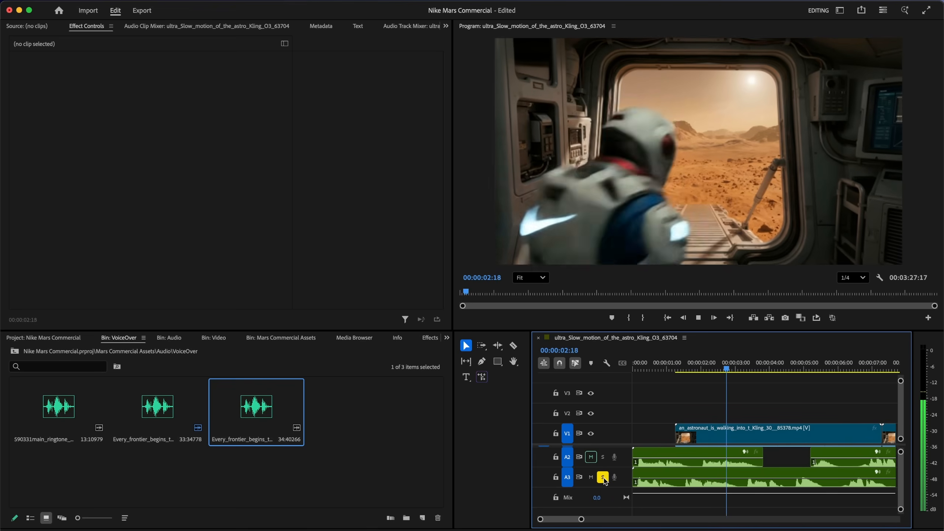
- Cut the voiceover take on track A3 at two points, about 3 and 4 seconds into the sequence
{"action": "key", "text": "super+k"}
{"action": "key", "text": "super+k"}
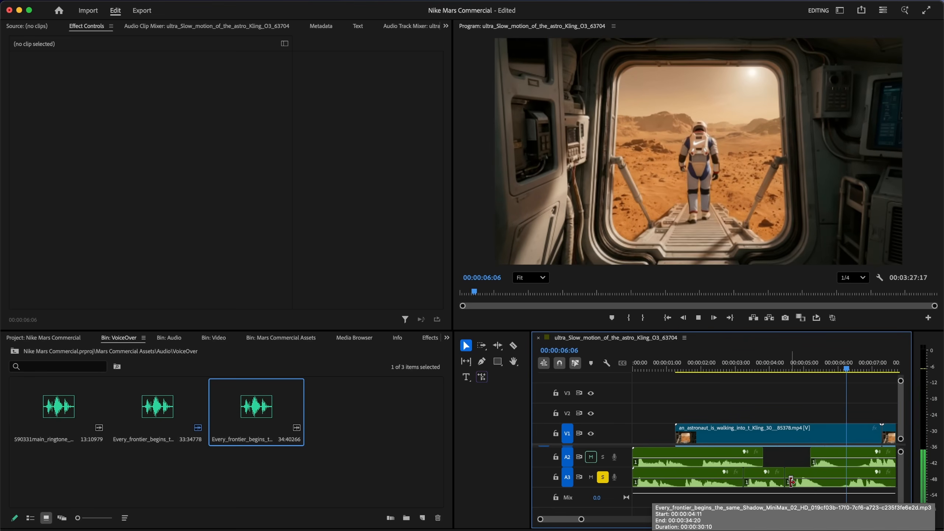
{"action": "key", "text": "minus"}
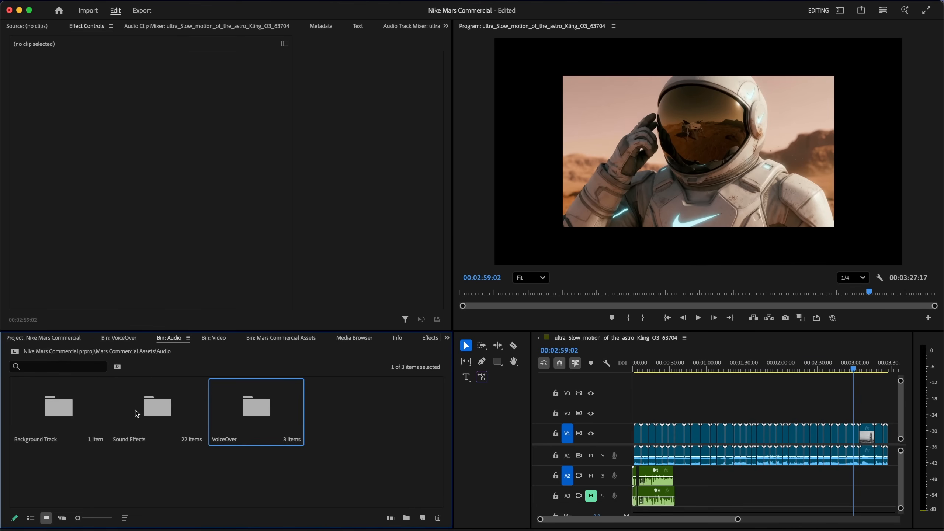
- Add all 22 clips from the Sound Effects bin to track A3, after the voiceover
{"action": "double_click", "coordinate": [141, 414]}
{"action": "key", "text": "ctrl+a"}
{"action": "left_click_drag", "start_coordinate": [142, 414], "coordinate": [701, 499]}
{"action": "scroll", "coordinate": [723, 476], "scroll_direction": "down", "scroll_amount": 2}
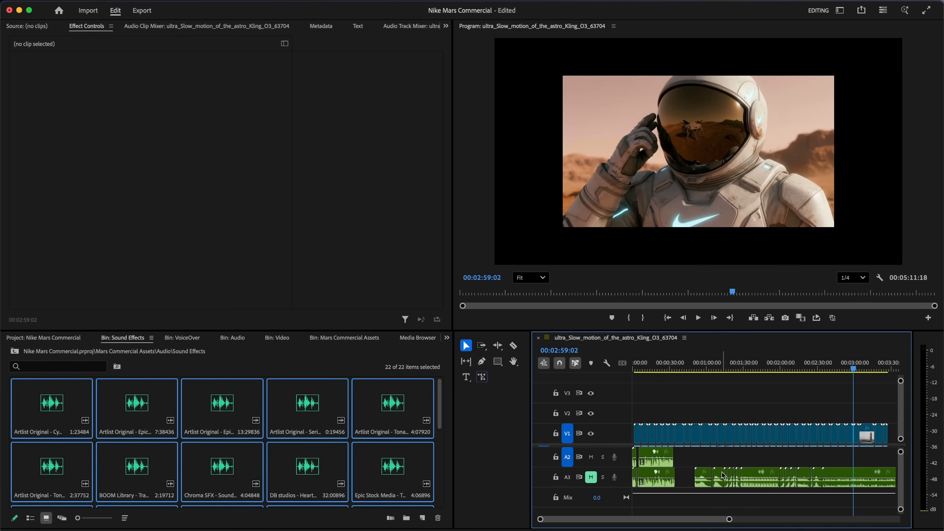
- Unmute track A3 and play the sound effects from about 1:13 and again from further along the sequence
{"action": "left_click", "coordinate": [721, 365]}
{"action": "key", "text": "space"}
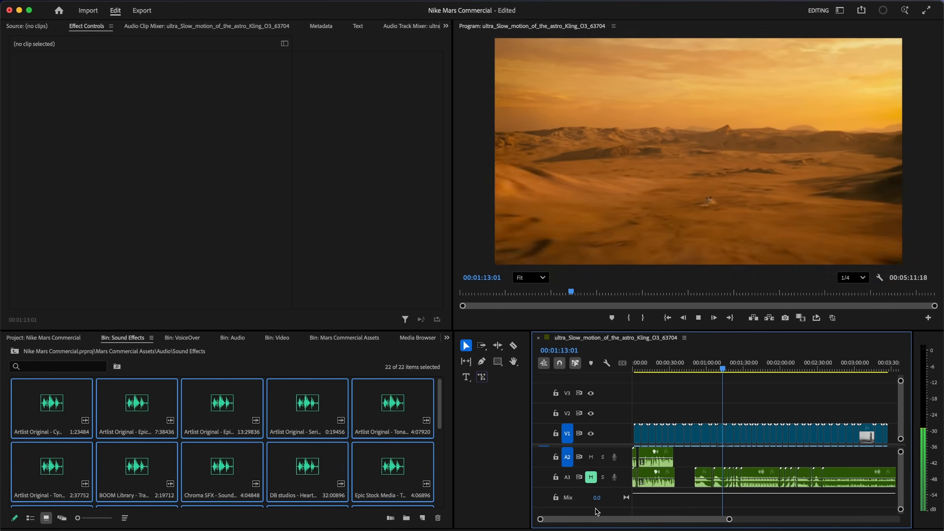
{"action": "left_click", "coordinate": [591, 477]}
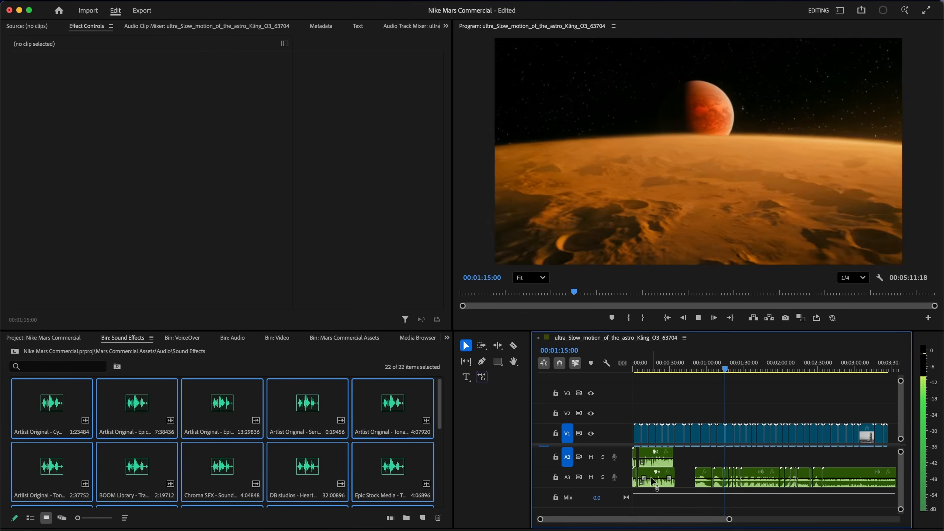
{"action": "left_click", "coordinate": [746, 368]}
{"action": "key", "text": "space"}
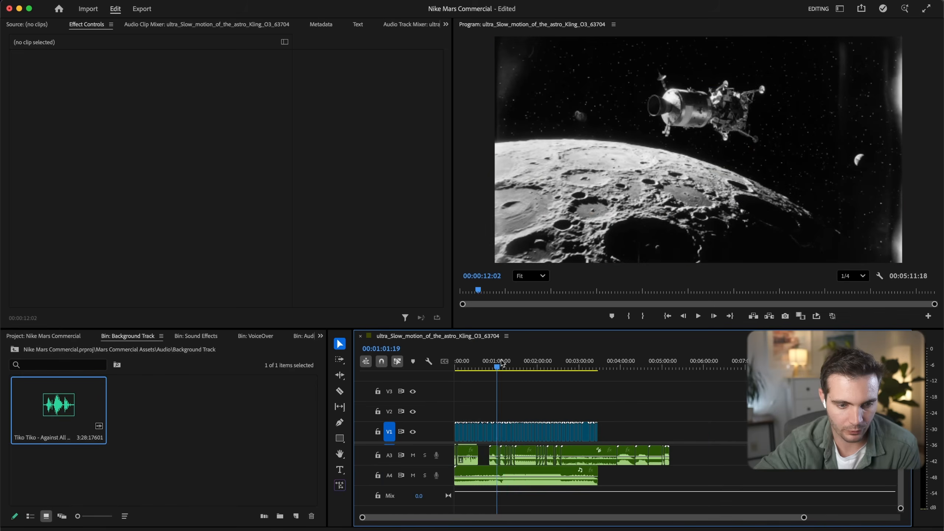
- Trim the start of the background music clip on track A4 and scrub through the sequence to review the edit
{"action": "left_click", "coordinate": [505, 364]}
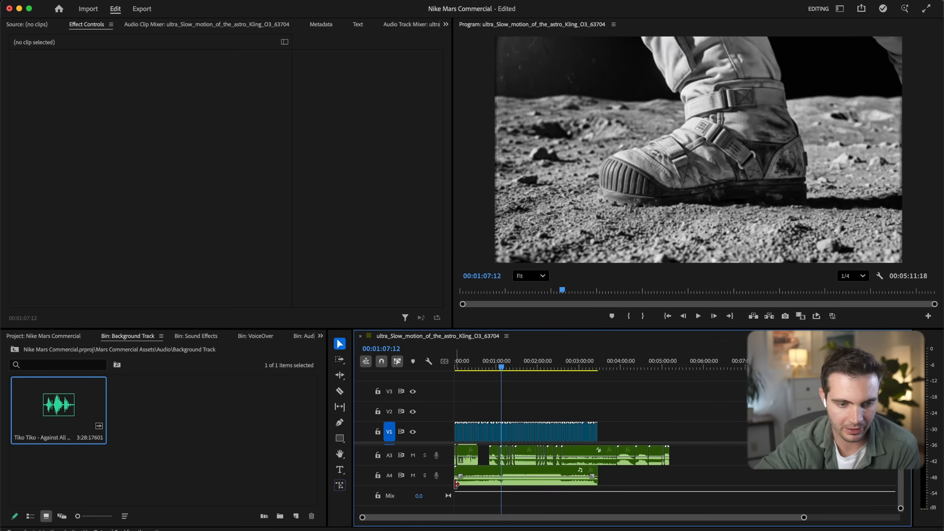
{"action": "left_click_drag", "start_coordinate": [457, 484], "coordinate": [484, 483]}
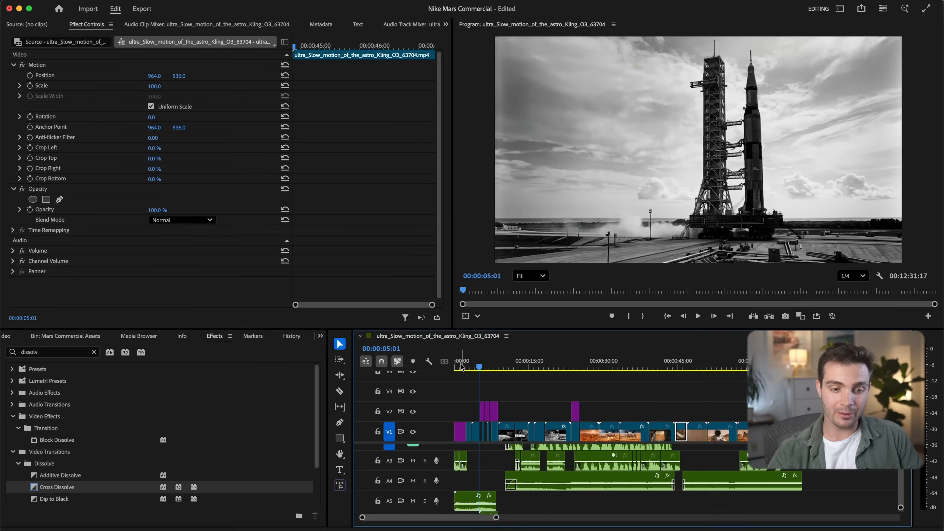
{"action": "left_click_drag", "start_coordinate": [461, 366], "coordinate": [747, 367]}
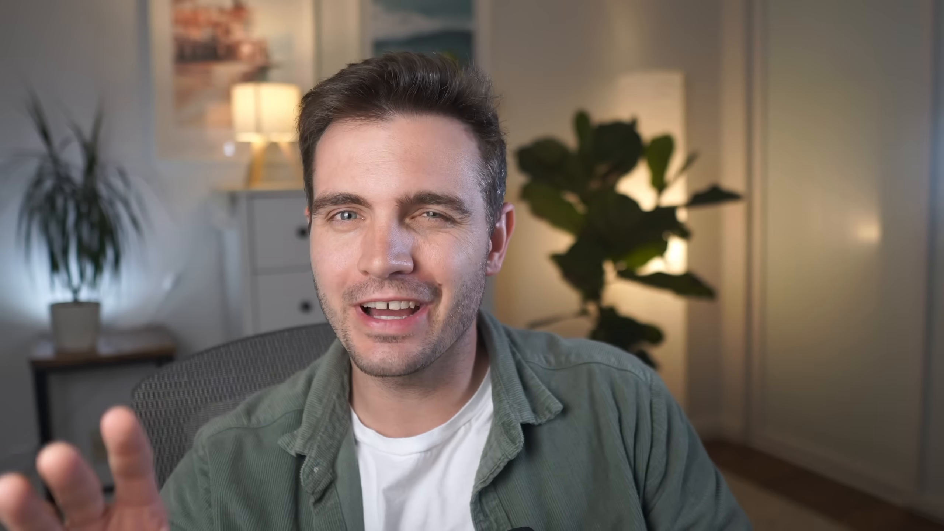